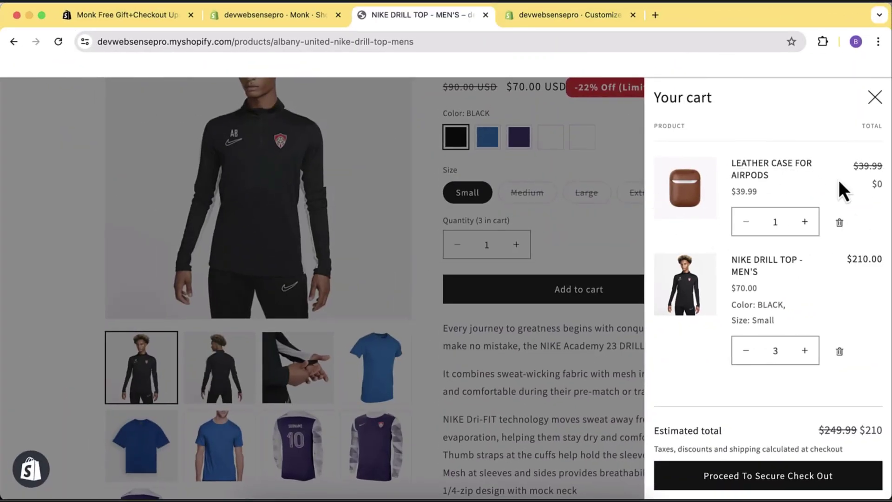
{"action": "double_click", "coordinate": [876, 184]}
{"action": "double_click", "coordinate": [855, 260]}
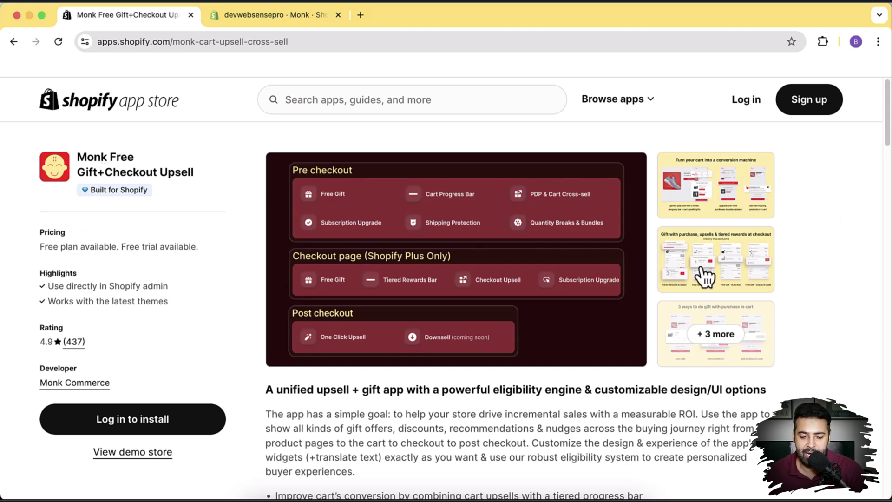
- View the enlarged "Turn your cart into a conversion machine" image in the Monk Free Gift+Checkout Upsell listing and close it
{"action": "left_click", "coordinate": [745, 208]}
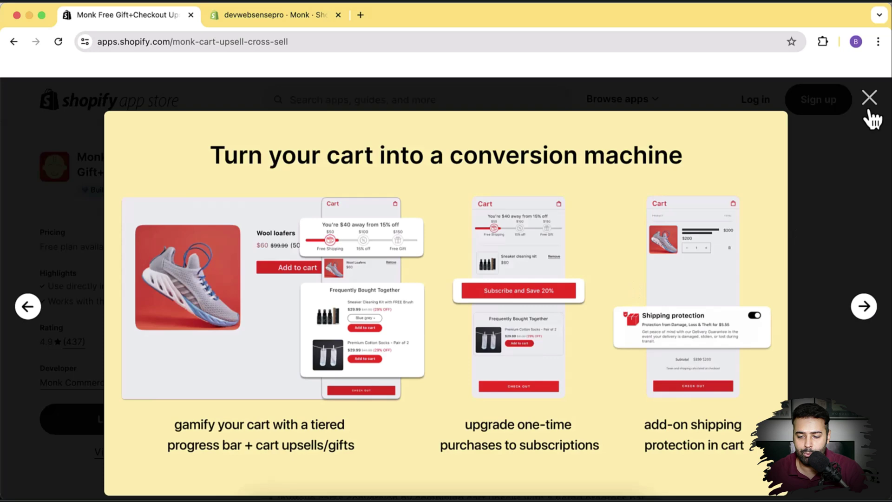
{"action": "left_click", "coordinate": [871, 95]}
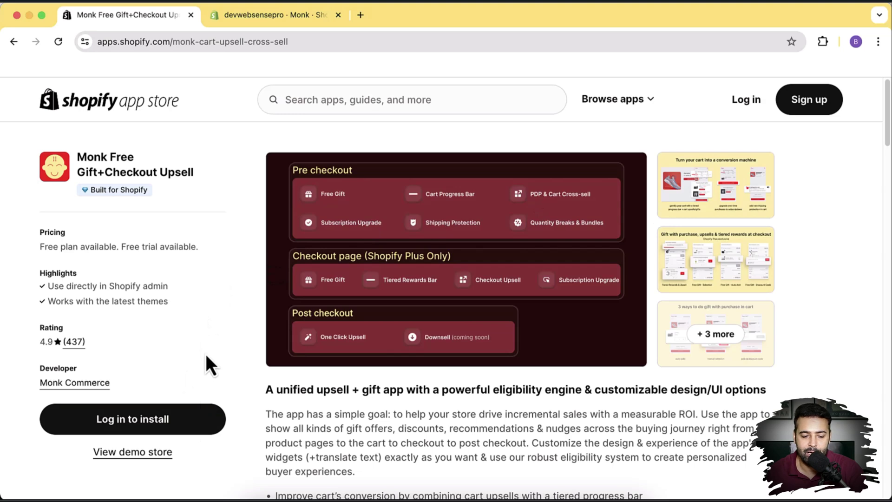
- Enable the Monk app embed in the live Dawn - All theme, save the theme, and refresh Monk's Funnels page
{"action": "left_click", "coordinate": [274, 19]}
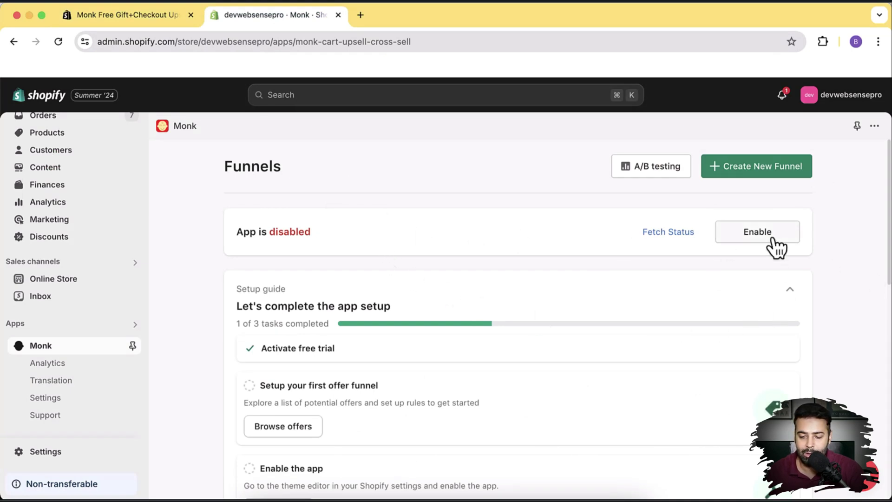
{"action": "left_click", "coordinate": [757, 235]}
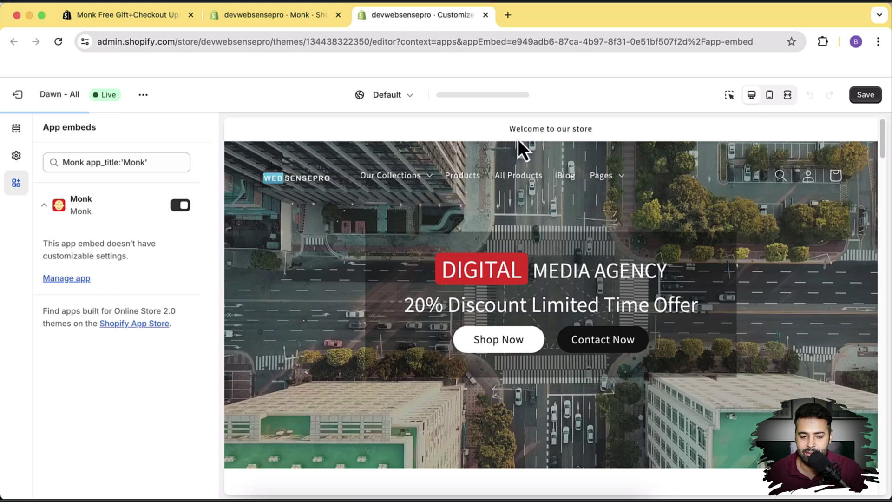
{"action": "left_click", "coordinate": [866, 95]}
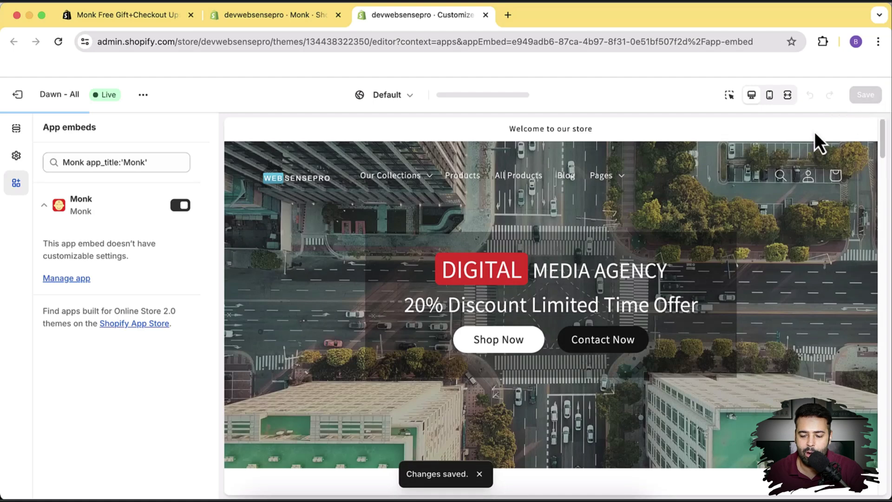
{"action": "left_click", "coordinate": [303, 17]}
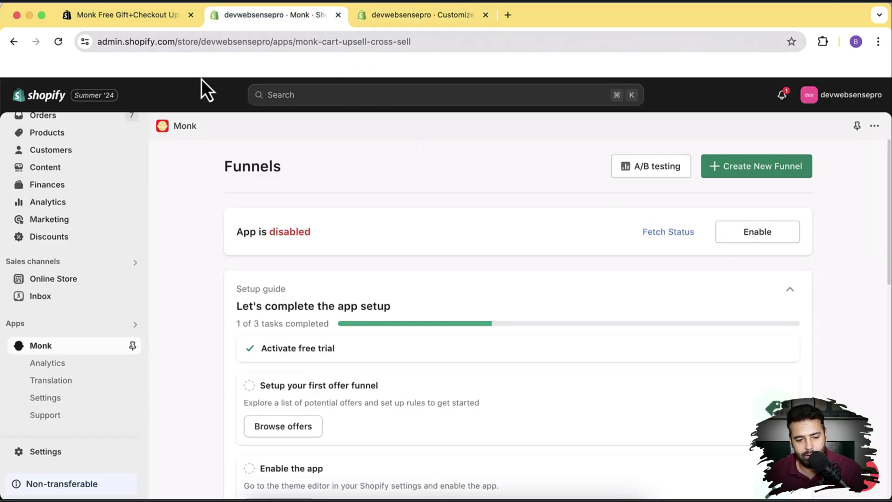
{"action": "left_click", "coordinate": [59, 43]}
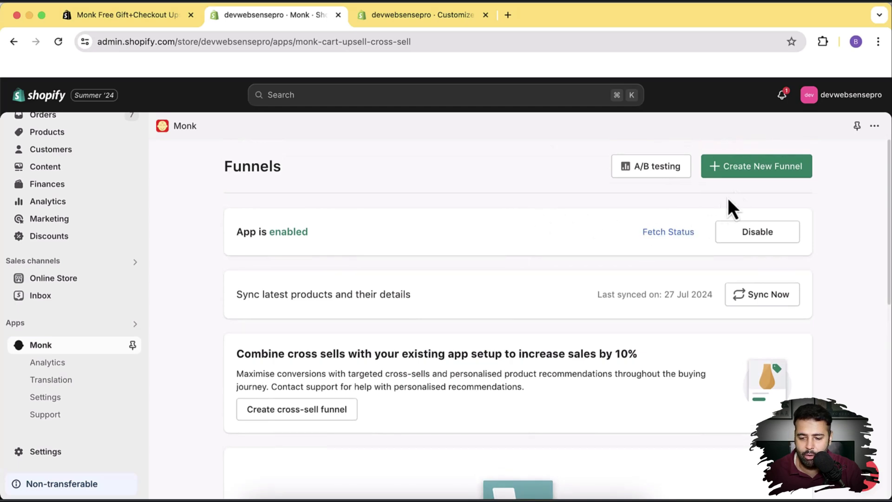
- Start a new funnel and review the available offer types, from free gifts and cross-sells to bundles and upsells
{"action": "left_click", "coordinate": [757, 175]}
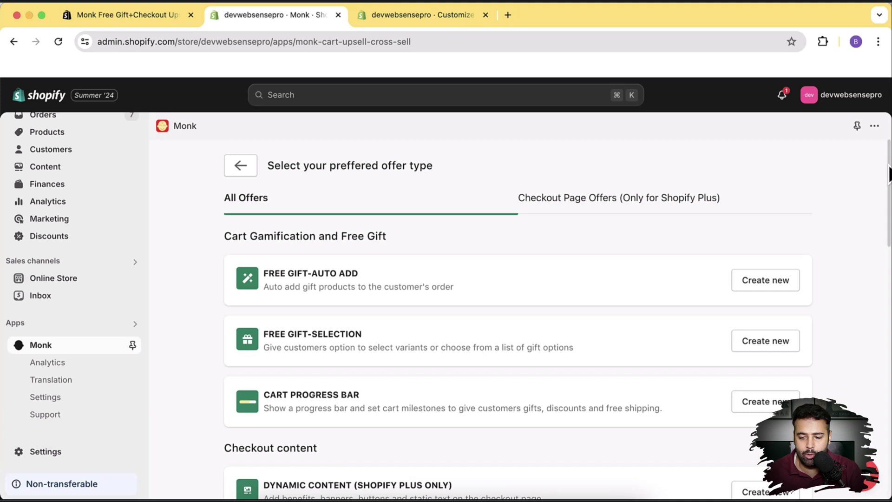
{"action": "left_click_drag", "start_coordinate": [888, 174], "coordinate": [885, 202]}
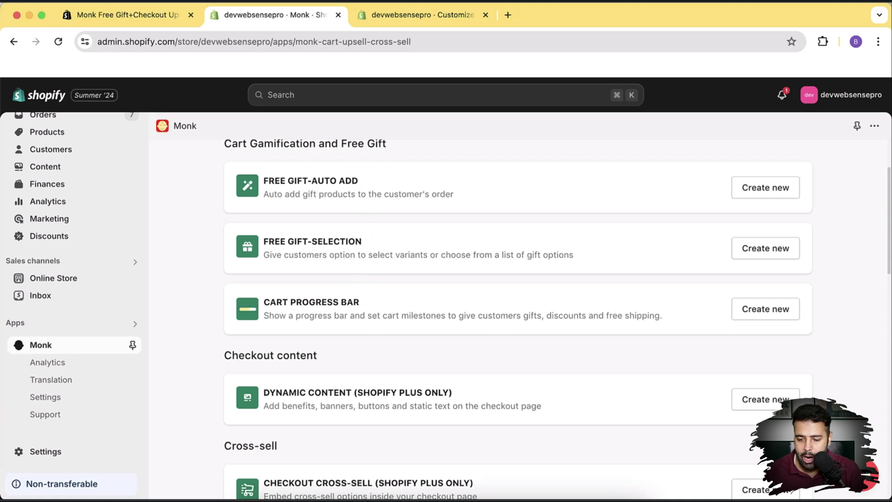
{"action": "scroll", "coordinate": [861, 258], "scroll_direction": "down", "scroll_amount": 3}
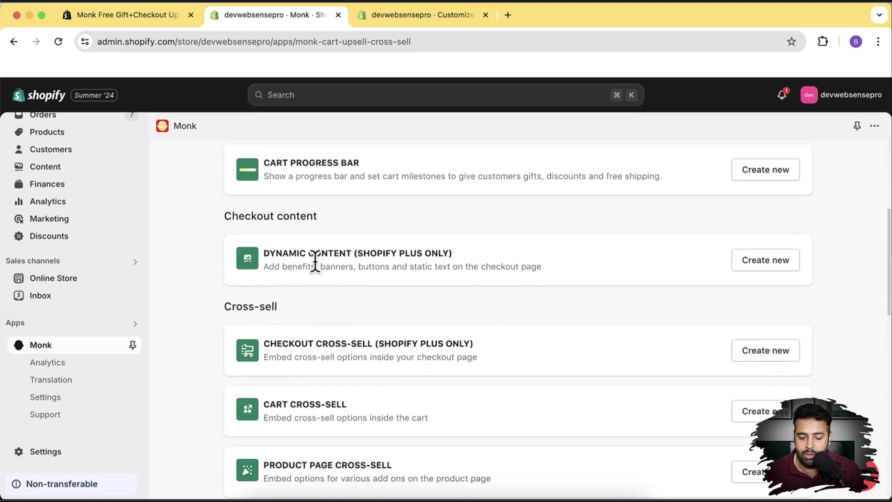
{"action": "left_click_drag", "start_coordinate": [353, 253], "coordinate": [454, 255]}
{"action": "left_click", "coordinate": [847, 235]}
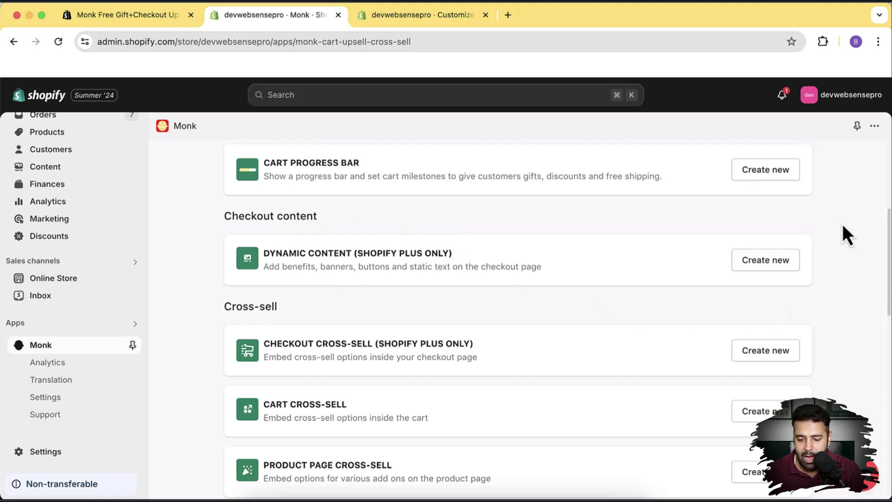
{"action": "left_click_drag", "start_coordinate": [888, 238], "coordinate": [889, 296]}
{"action": "left_click", "coordinate": [887, 253]}
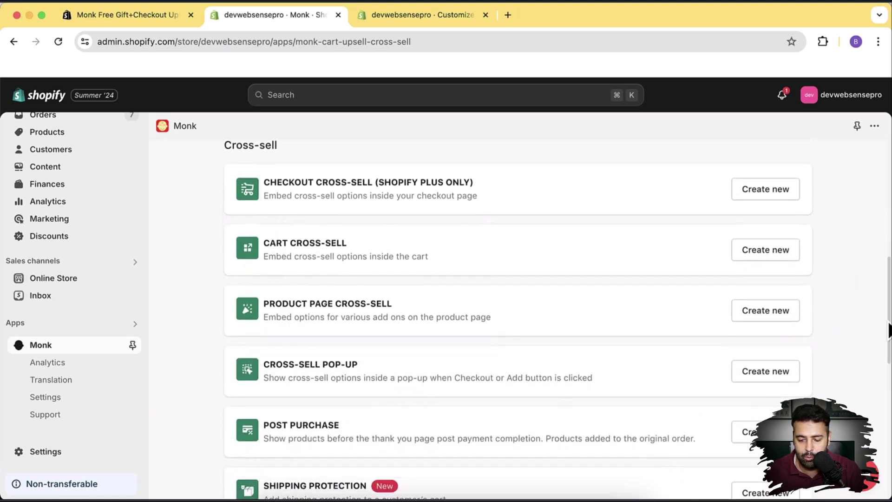
{"action": "left_click_drag", "start_coordinate": [887, 329], "coordinate": [883, 448]}
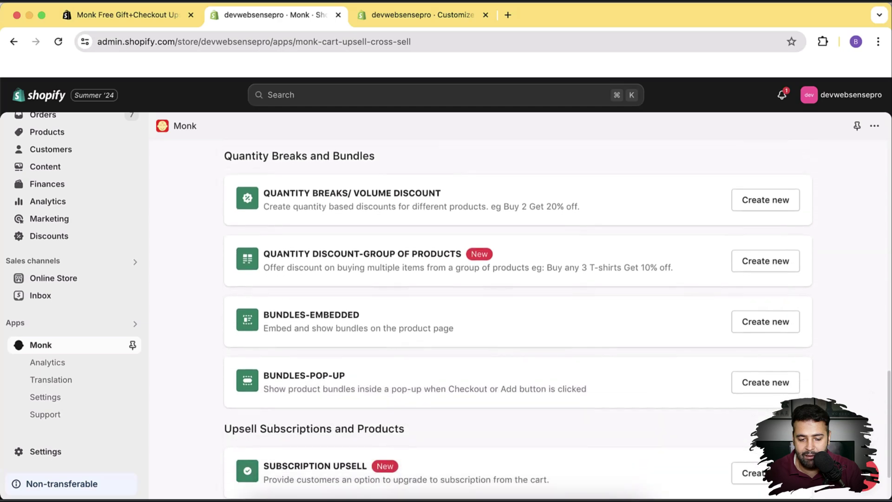
{"action": "scroll", "coordinate": [511, 277], "scroll_direction": "down", "scroll_amount": 1}
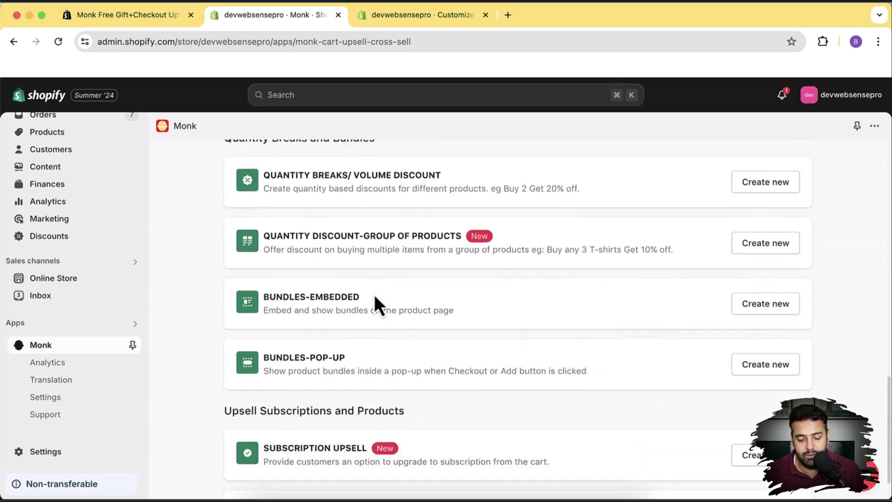
{"action": "scroll", "coordinate": [888, 467], "scroll_direction": "down", "scroll_amount": 3}
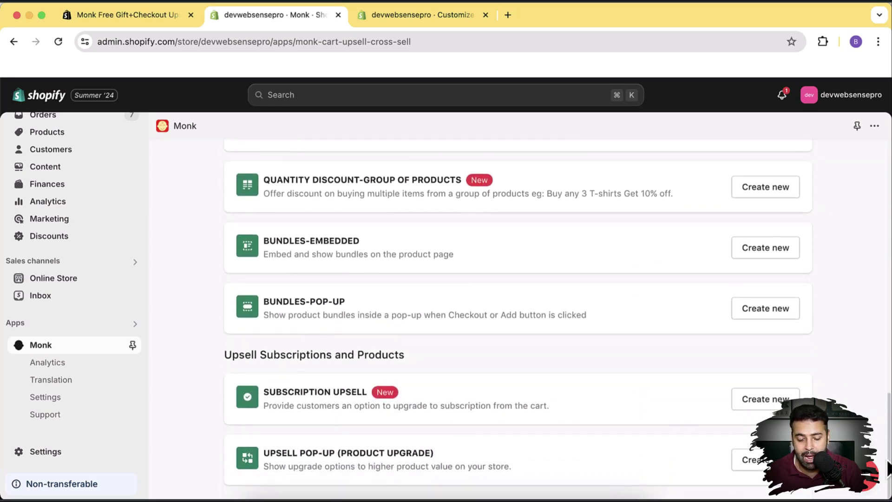
{"action": "left_click_drag", "start_coordinate": [889, 470], "coordinate": [887, 214]}
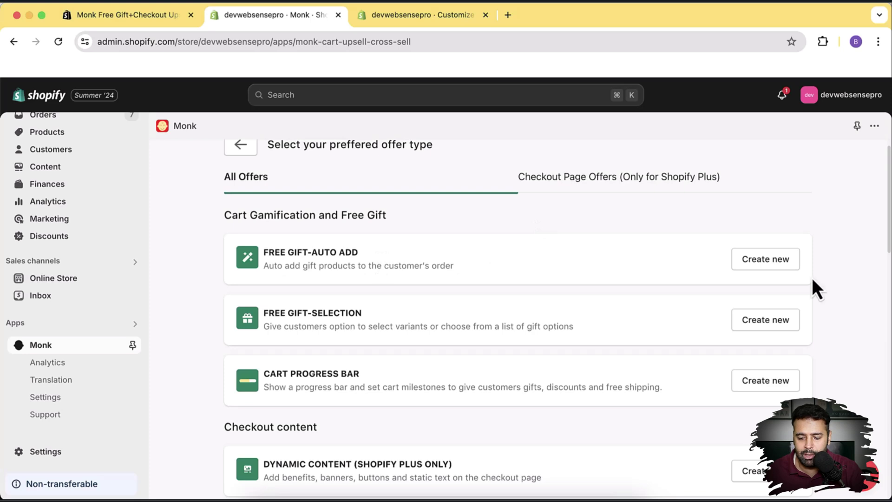
- Create a Free Gift-Auto Add offer, keeping the name Offer Funnel 1
{"action": "left_click", "coordinate": [765, 260]}
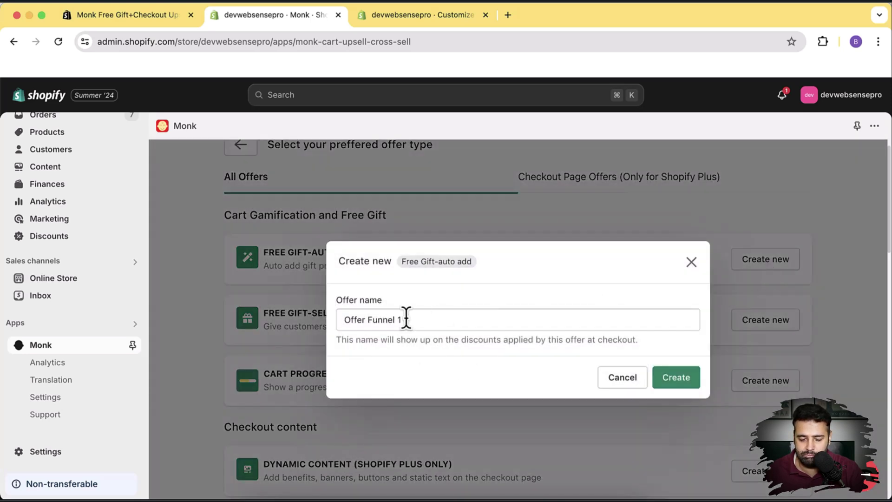
{"action": "left_click_drag", "start_coordinate": [420, 319], "coordinate": [338, 321]}
{"action": "left_click", "coordinate": [422, 320]}
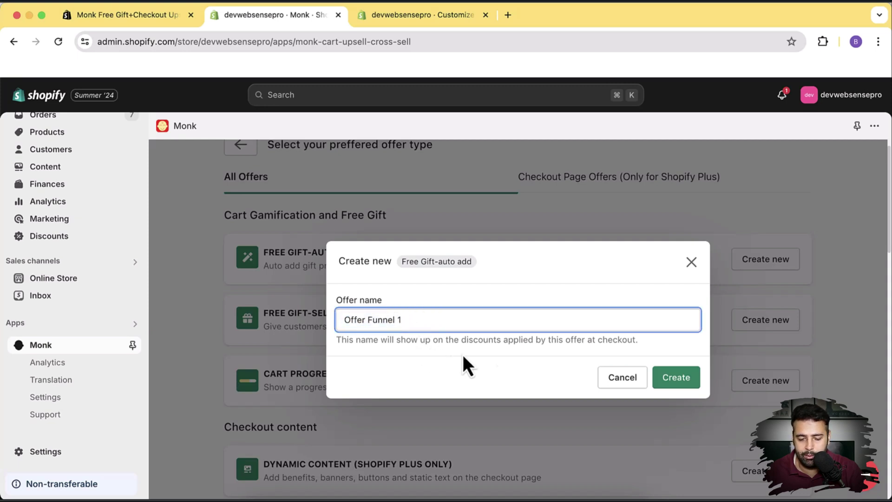
{"action": "left_click", "coordinate": [683, 385]}
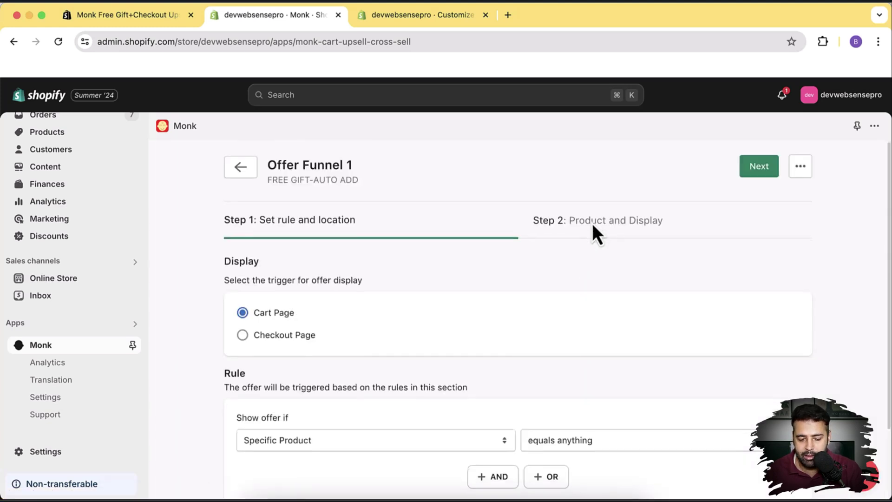
- Review the display trigger options and the condition types available for the offer's rule
{"action": "scroll", "coordinate": [592, 223], "scroll_direction": "down", "scroll_amount": 1}
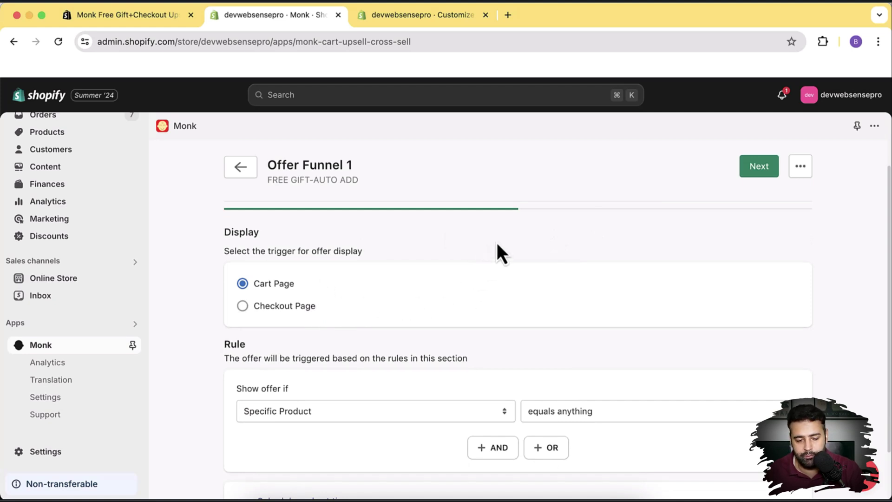
{"action": "scroll", "coordinate": [587, 239], "scroll_direction": "down", "scroll_amount": 2}
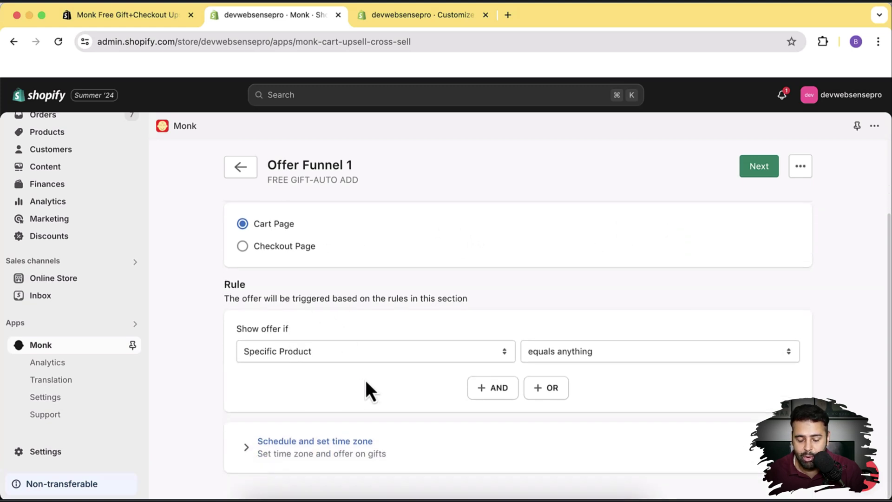
{"action": "left_click", "coordinate": [426, 351]}
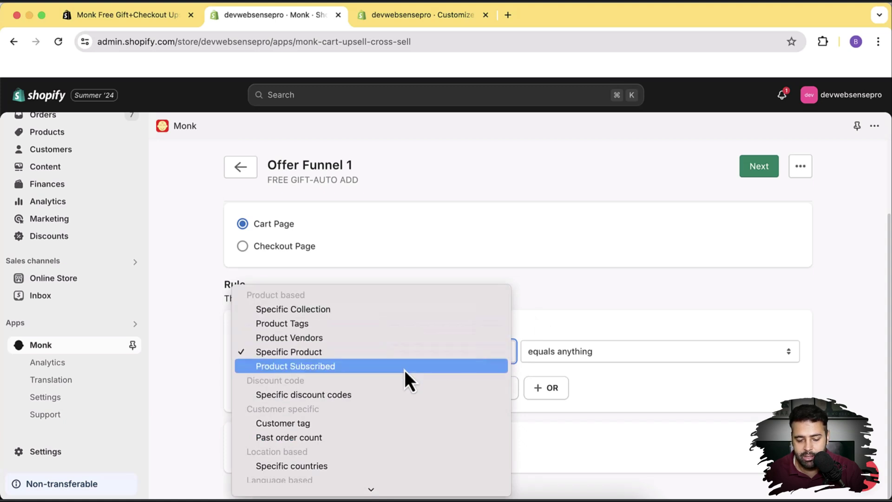
{"action": "scroll", "coordinate": [423, 362], "scroll_direction": "down", "scroll_amount": 3}
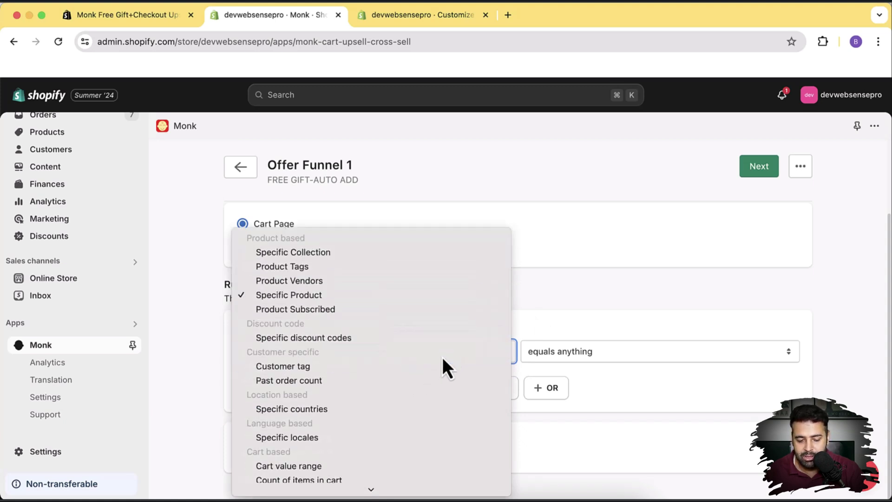
{"action": "scroll", "coordinate": [402, 333], "scroll_direction": "down", "scroll_amount": 1}
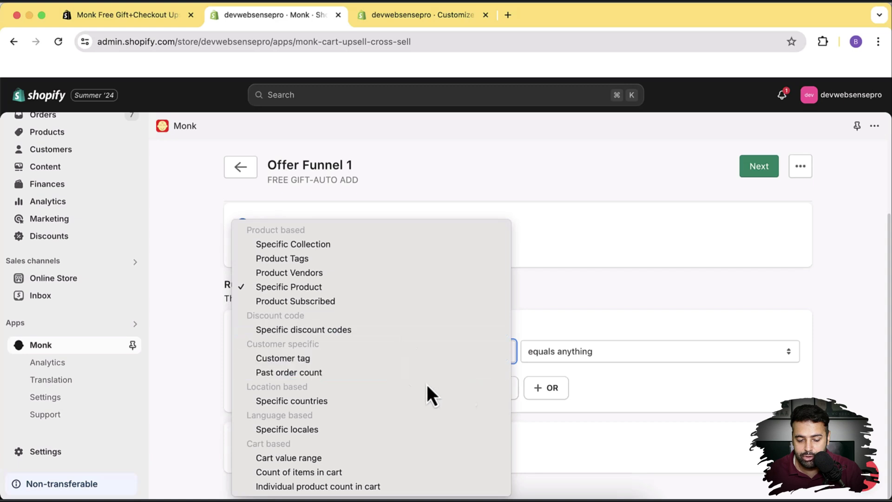
{"action": "left_click", "coordinate": [599, 304]}
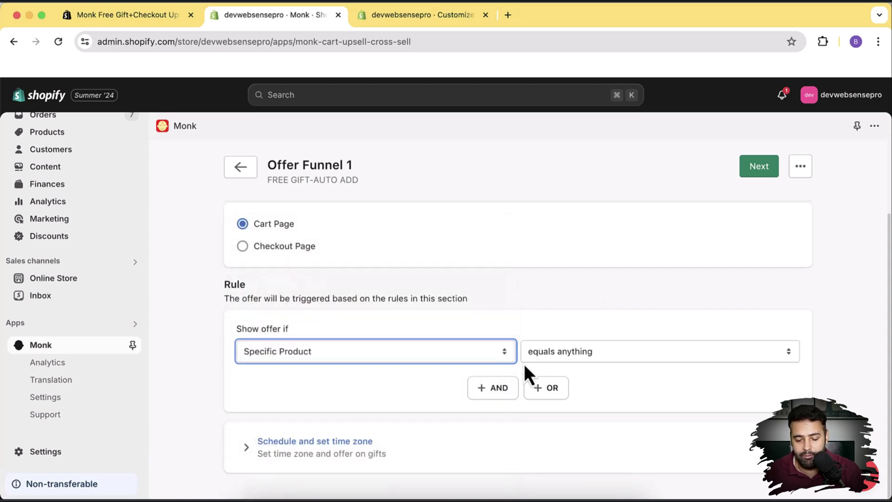
- Make the offer rule depend on Cart value range with the greater than comparison
{"action": "left_click", "coordinate": [474, 349]}
{"action": "scroll", "coordinate": [472, 330], "scroll_direction": "down", "scroll_amount": 3}
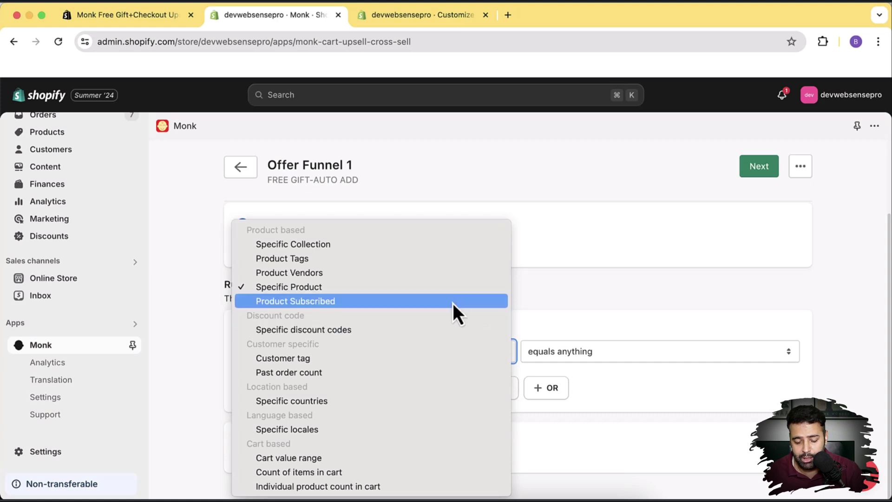
{"action": "left_click", "coordinate": [365, 458]}
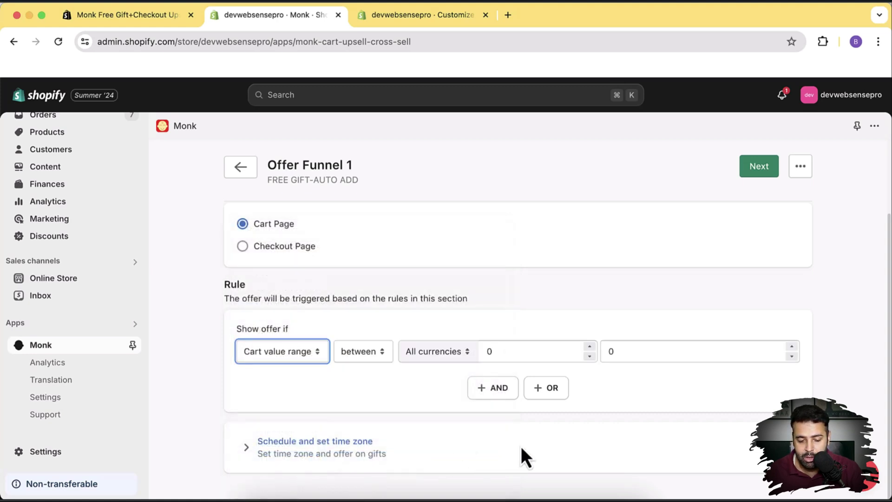
{"action": "left_click", "coordinate": [381, 356]}
{"action": "left_click", "coordinate": [435, 385]}
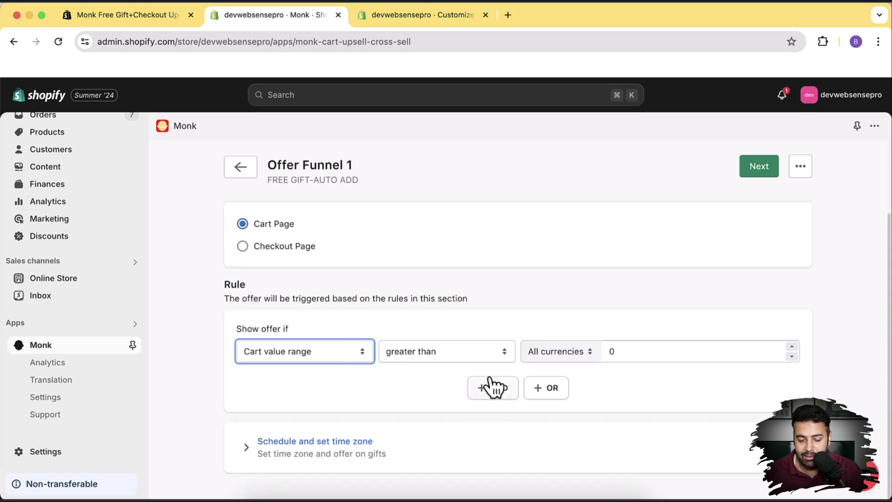
- Set the cart value condition's currency to USD and its threshold to 200
{"action": "left_click", "coordinate": [581, 353]}
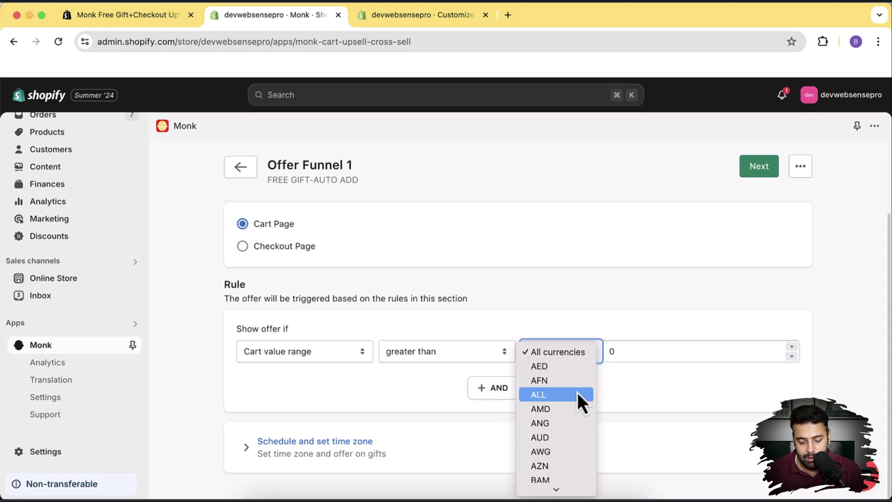
{"action": "scroll", "coordinate": [577, 392], "scroll_direction": "down", "scroll_amount": 15}
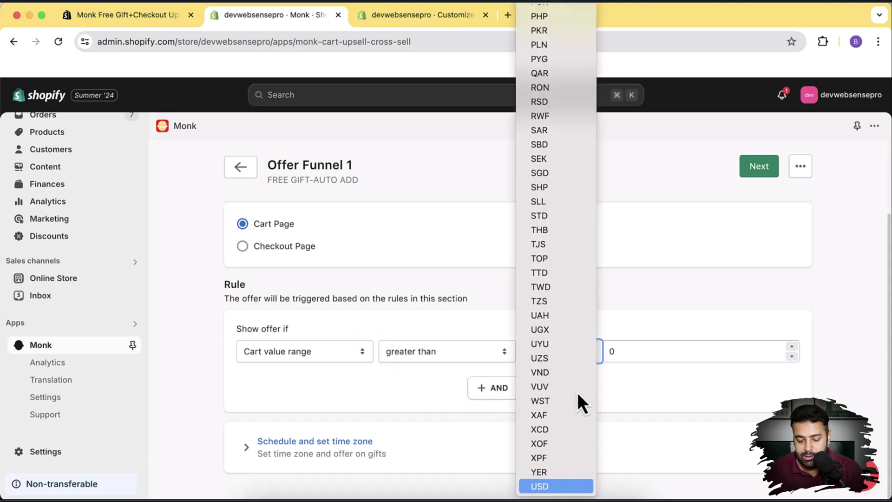
{"action": "left_click", "coordinate": [575, 487]}
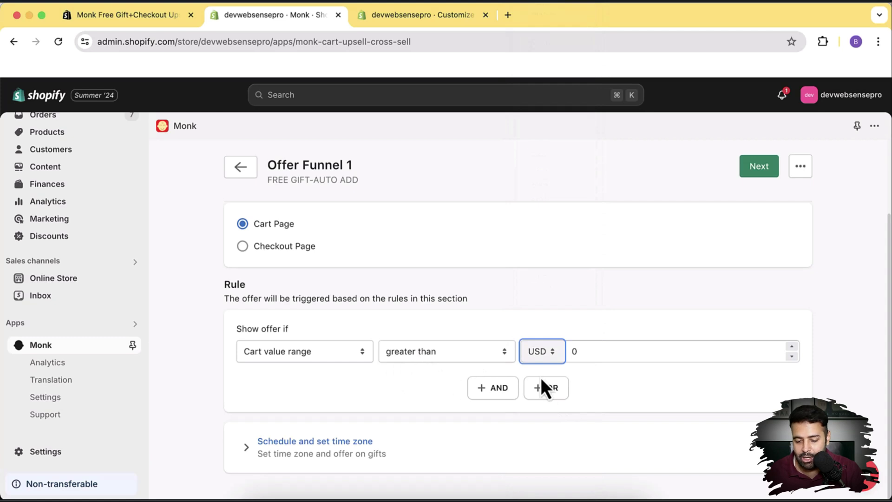
{"action": "left_click", "coordinate": [592, 351]}
{"action": "type", "text": "200"}
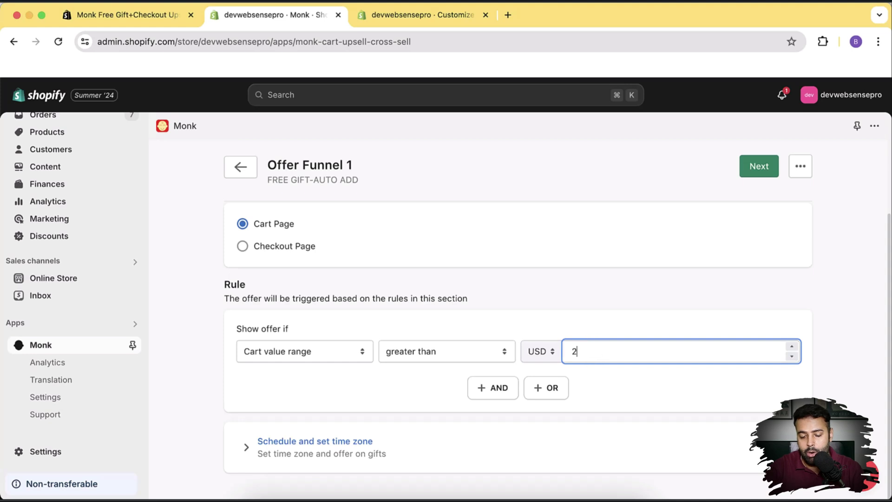
{"action": "left_click", "coordinate": [669, 393]}
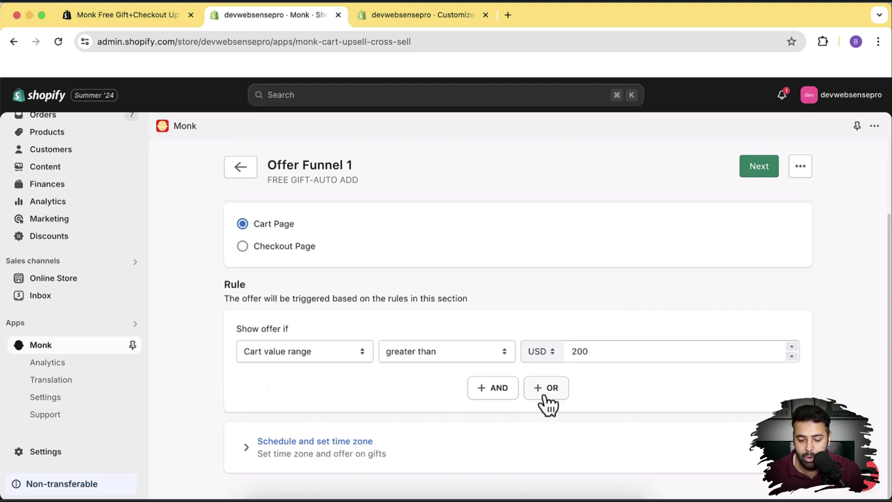
- Try adding an AND condition and an OR condition to the offer rule, and remove the OR condition
{"action": "left_click", "coordinate": [499, 393]}
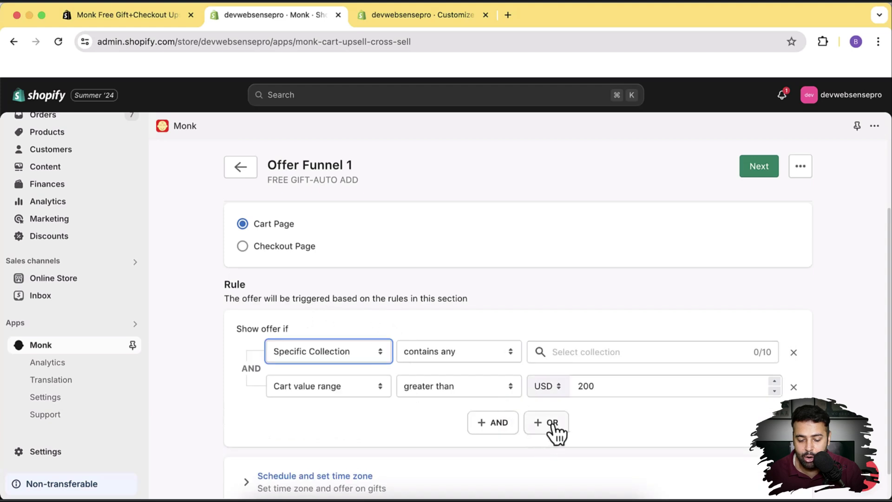
{"action": "left_click", "coordinate": [550, 424]}
{"action": "scroll", "coordinate": [784, 305], "scroll_direction": "down", "scroll_amount": 5}
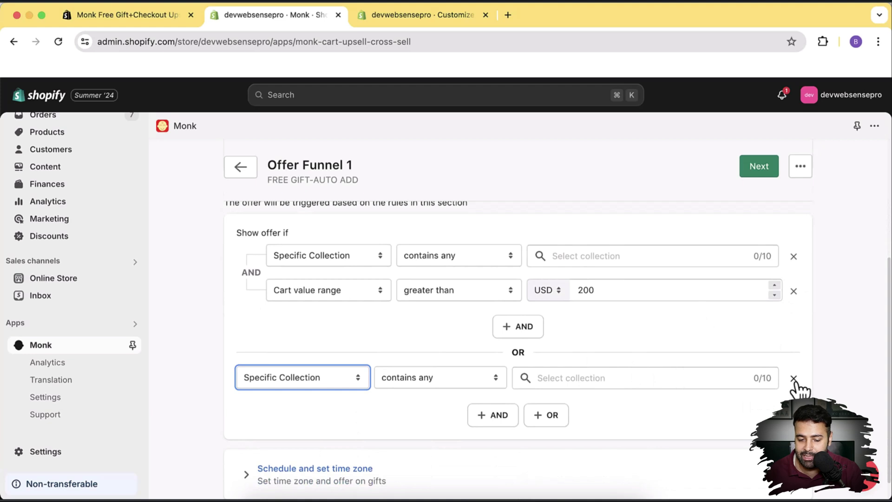
{"action": "left_click", "coordinate": [794, 379]}
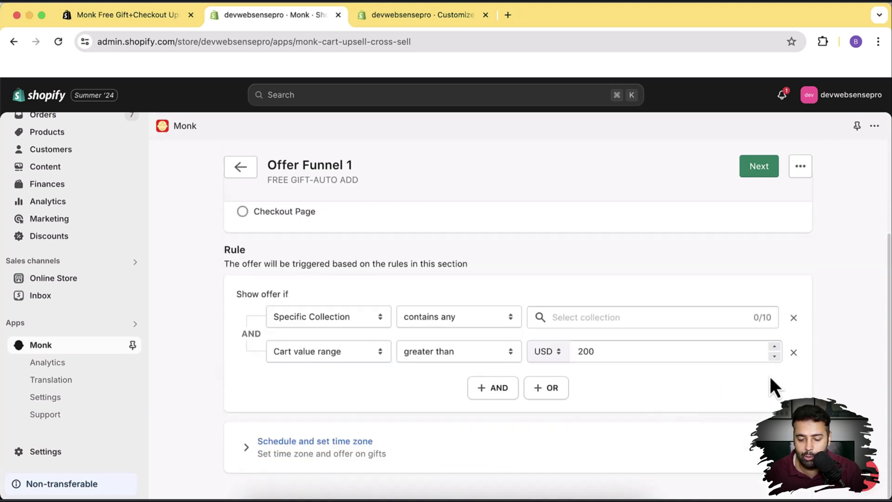
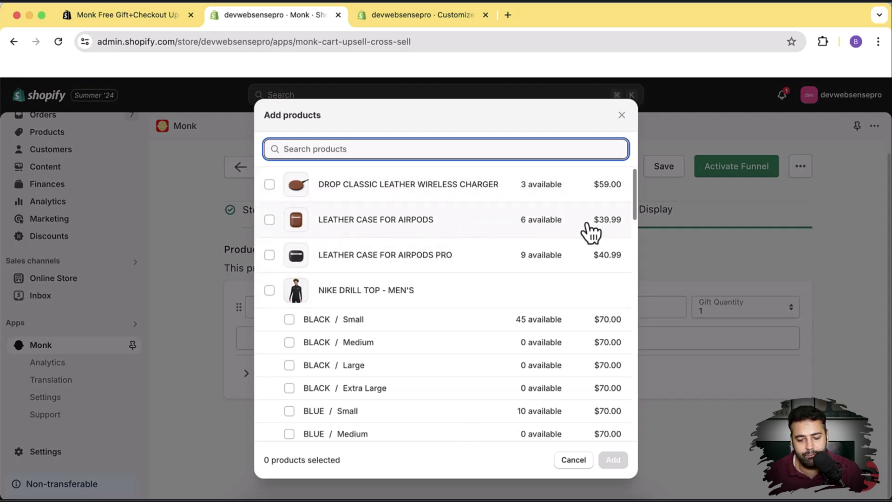
- Add LEATHER CASE FOR AIRPODS as the offer's free gift product
{"action": "left_click", "coordinate": [271, 221]}
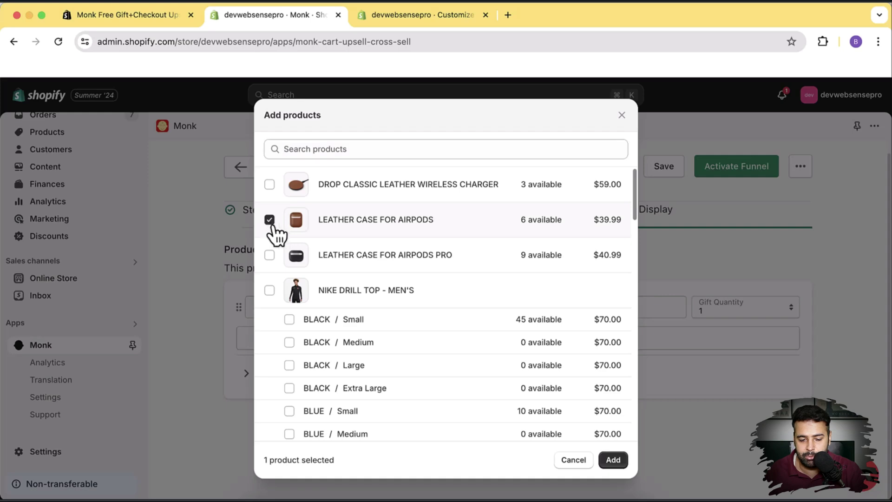
{"action": "left_click", "coordinate": [605, 461]}
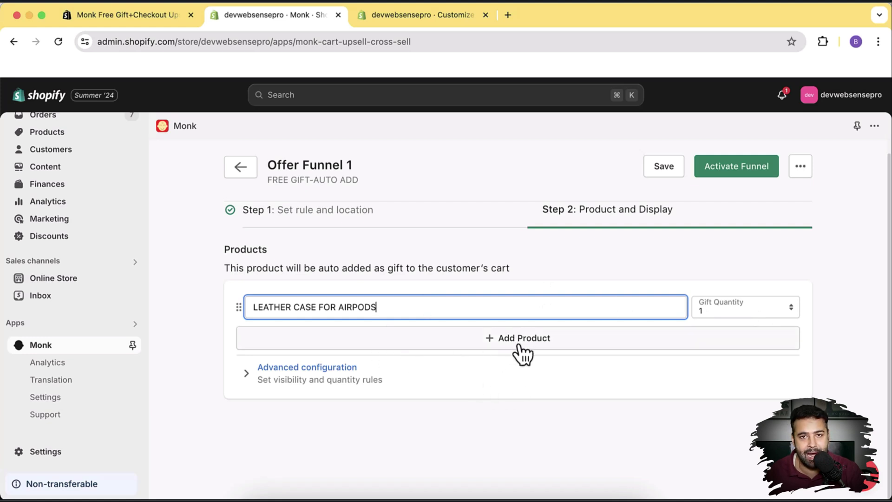
- Enable automatic gift removal for ineligible offers, disable "Don't add gift again if customer removes it from cart", and activate the funnel
{"action": "left_click", "coordinate": [332, 377]}
{"action": "scroll", "coordinate": [743, 289], "scroll_direction": "down", "scroll_amount": 1}
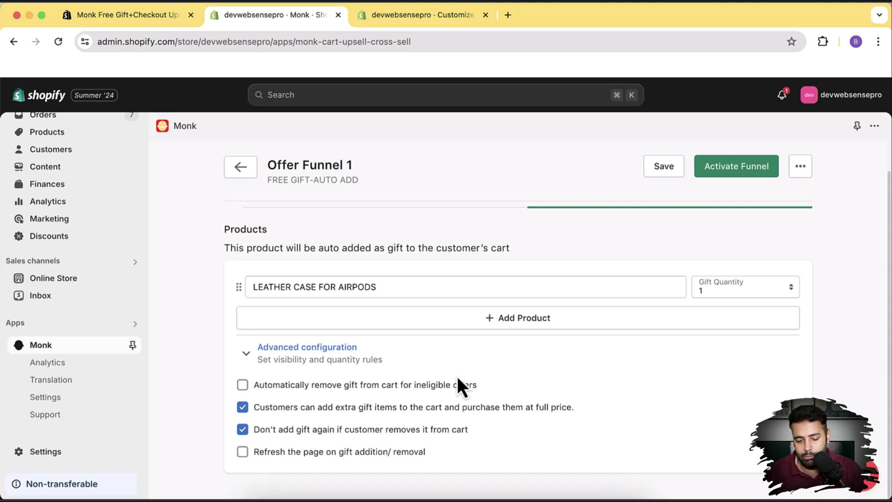
{"action": "left_click", "coordinate": [242, 386]}
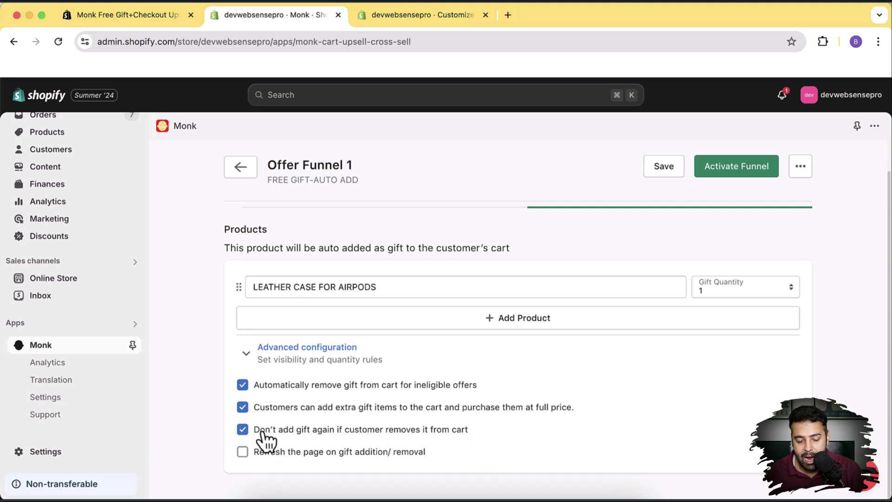
{"action": "left_click", "coordinate": [243, 429]}
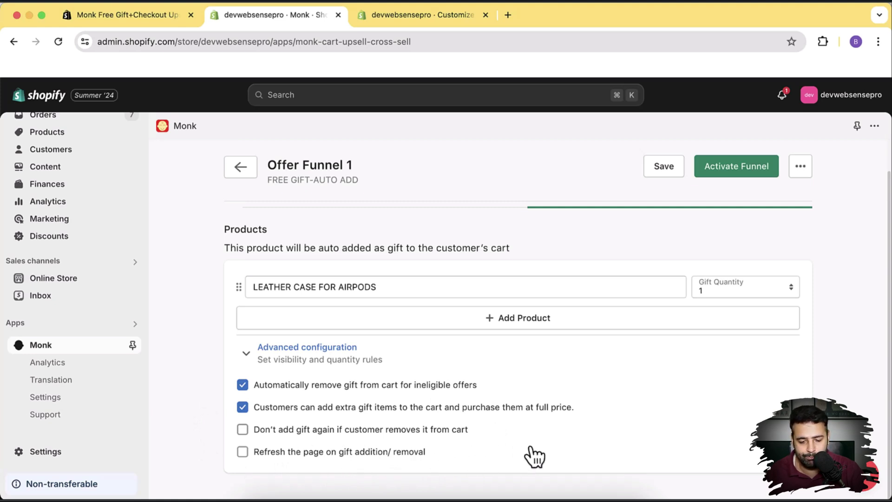
{"action": "scroll", "coordinate": [534, 446], "scroll_direction": "up", "scroll_amount": 1}
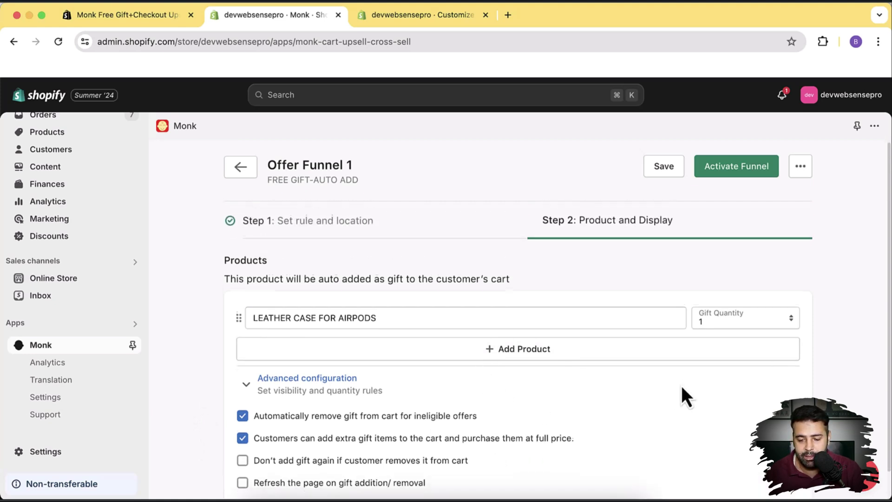
{"action": "scroll", "coordinate": [681, 386], "scroll_direction": "down", "scroll_amount": 1}
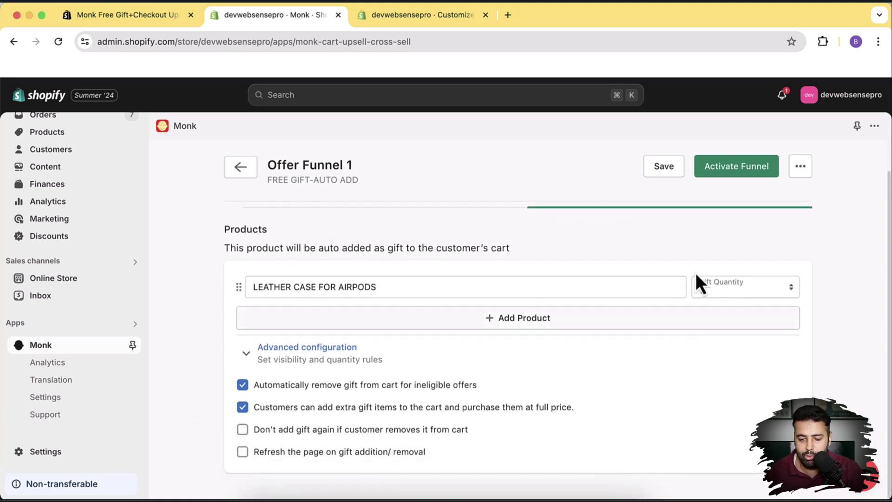
{"action": "left_click", "coordinate": [734, 171]}
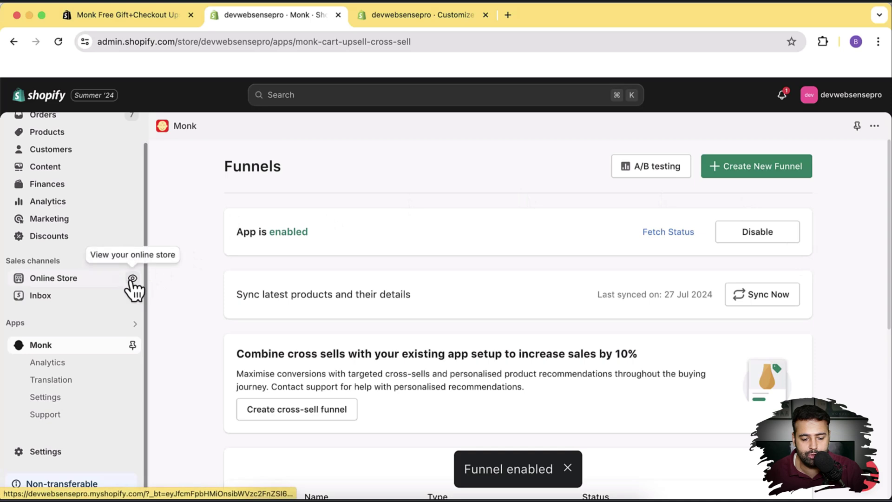
- View the live online store and open the NIKE DRILL TOP - MEN'S product page
{"action": "left_click", "coordinate": [131, 279]}
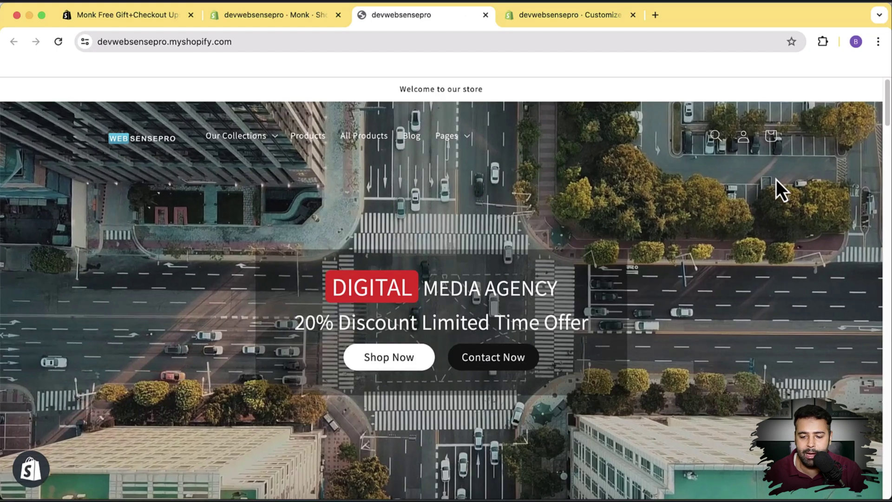
{"action": "scroll", "coordinate": [762, 174], "scroll_direction": "down", "scroll_amount": 10}
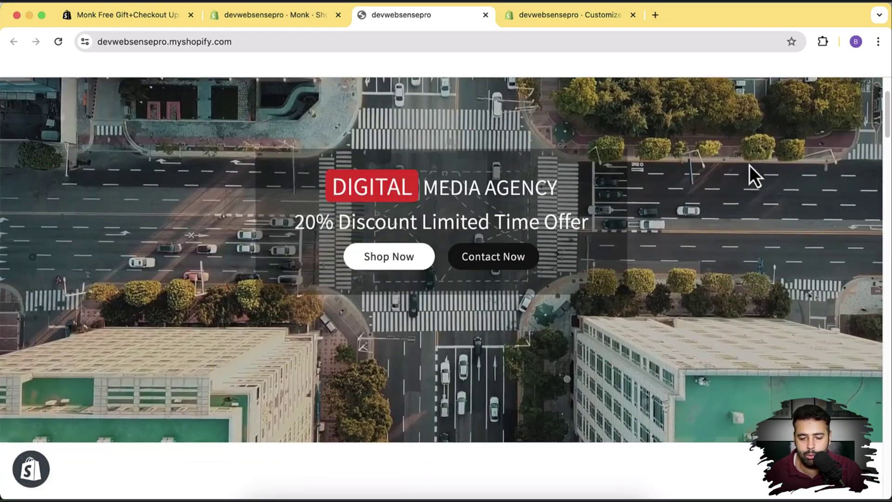
{"action": "scroll", "coordinate": [797, 171], "scroll_direction": "down", "scroll_amount": 3}
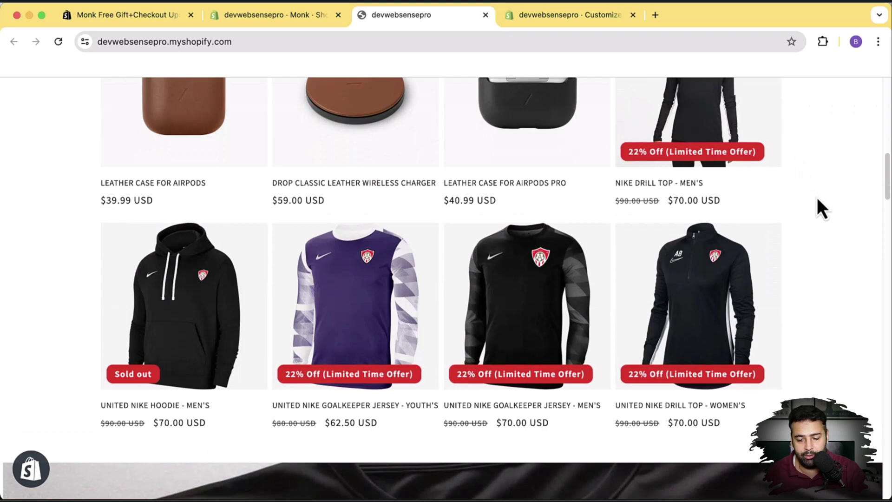
{"action": "scroll", "coordinate": [813, 195], "scroll_direction": "up", "scroll_amount": 1}
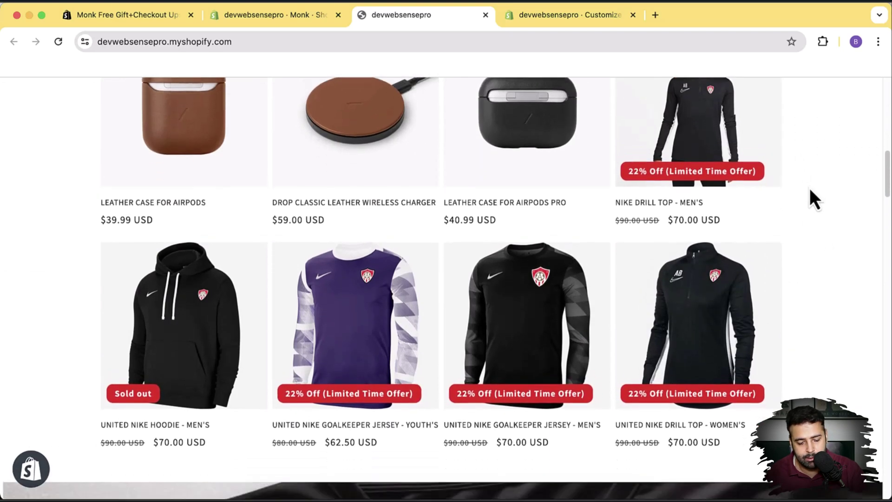
{"action": "left_click", "coordinate": [701, 157]}
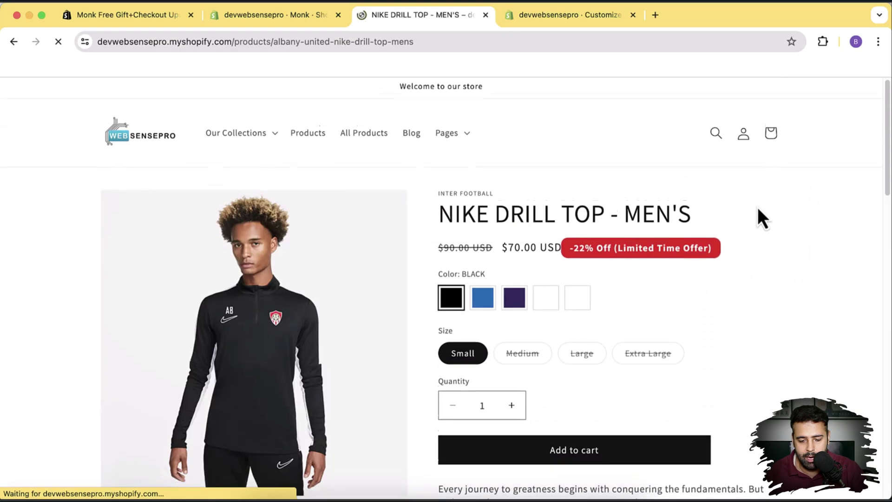
- Set the quantity to 3 for the black, small drill top and add it to the cart
{"action": "scroll", "coordinate": [732, 197], "scroll_direction": "down", "scroll_amount": 2}
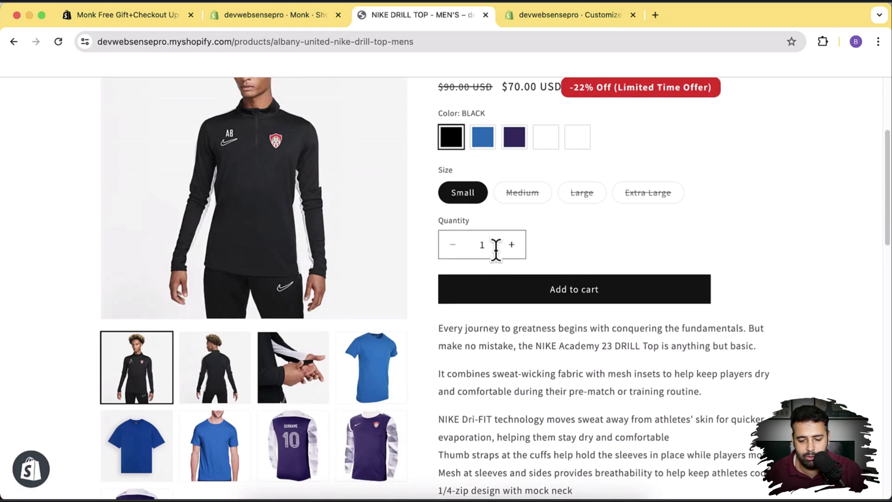
{"action": "left_click_drag", "start_coordinate": [496, 247], "coordinate": [466, 253]}
{"action": "type", "text": "3"}
{"action": "left_click", "coordinate": [737, 237]}
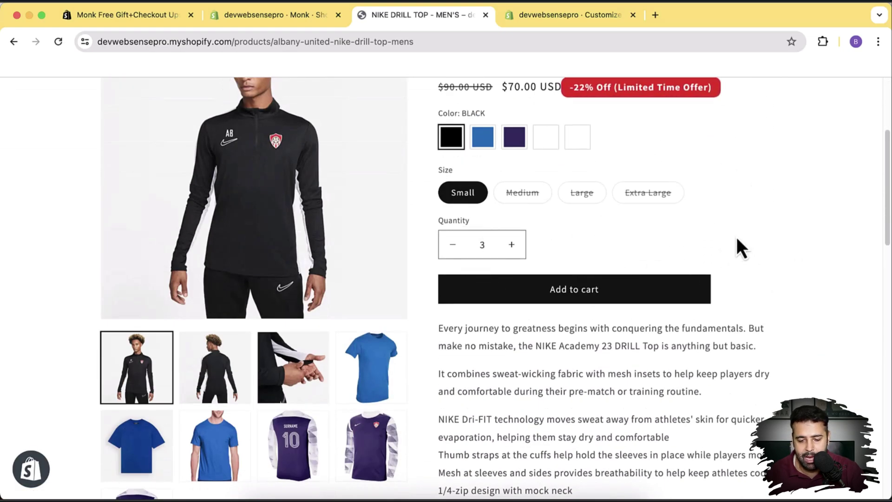
{"action": "left_click", "coordinate": [598, 295]}
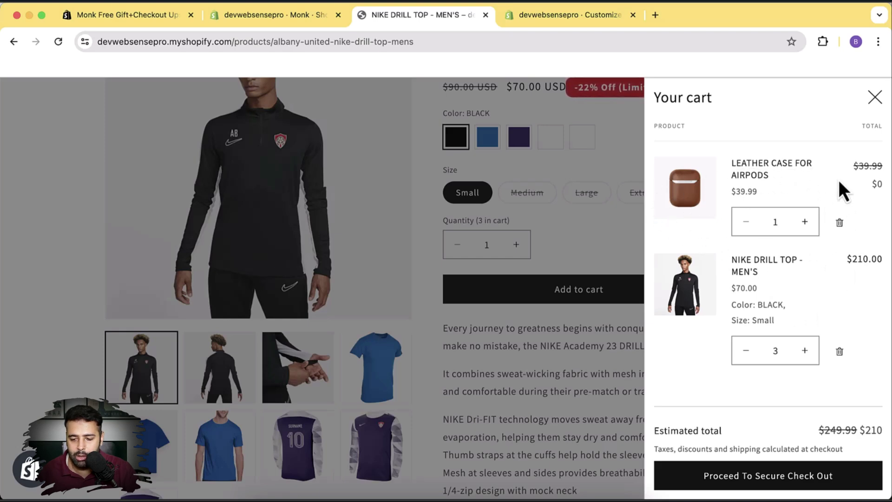
- Check the gift and drill top totals in the cart, and remove both products from it
{"action": "double_click", "coordinate": [876, 184]}
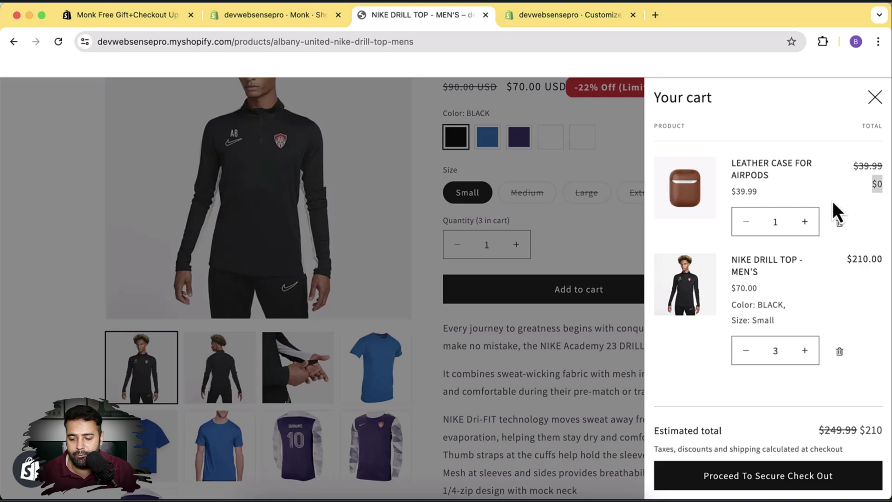
{"action": "left_click", "coordinate": [855, 260]}
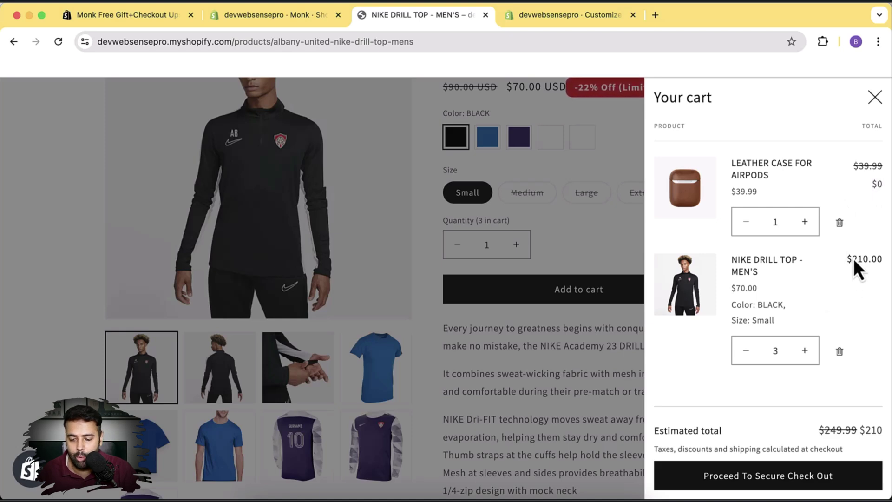
{"action": "left_click", "coordinate": [840, 351]}
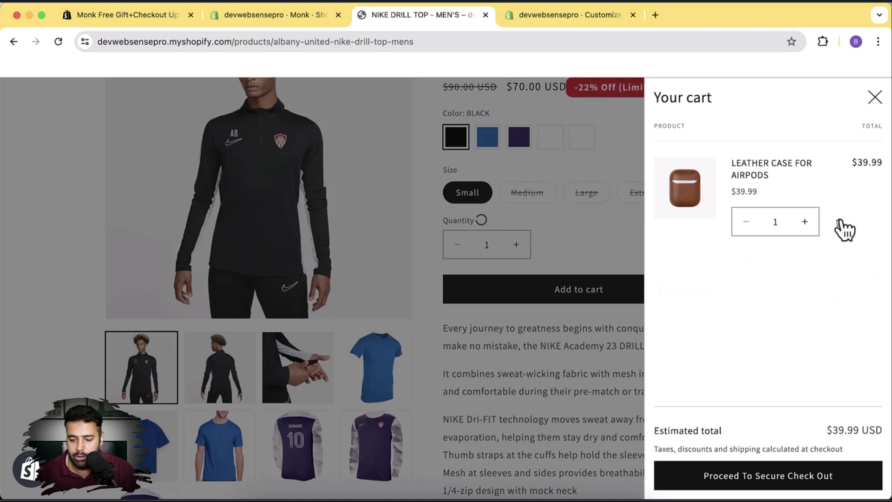
{"action": "left_click", "coordinate": [839, 222]}
{"action": "left_click", "coordinate": [877, 105]}
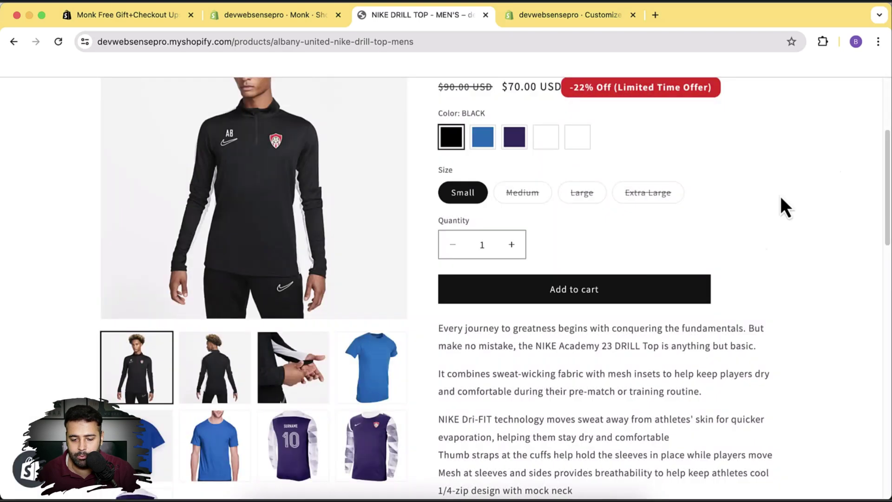
- Add one black, small drill top to the cart and raise its quantity to 3 in the cart, checking the item total
{"action": "scroll", "coordinate": [650, 315], "scroll_direction": "up", "scroll_amount": 1}
{"action": "scroll", "coordinate": [604, 287], "scroll_direction": "up", "scroll_amount": 1}
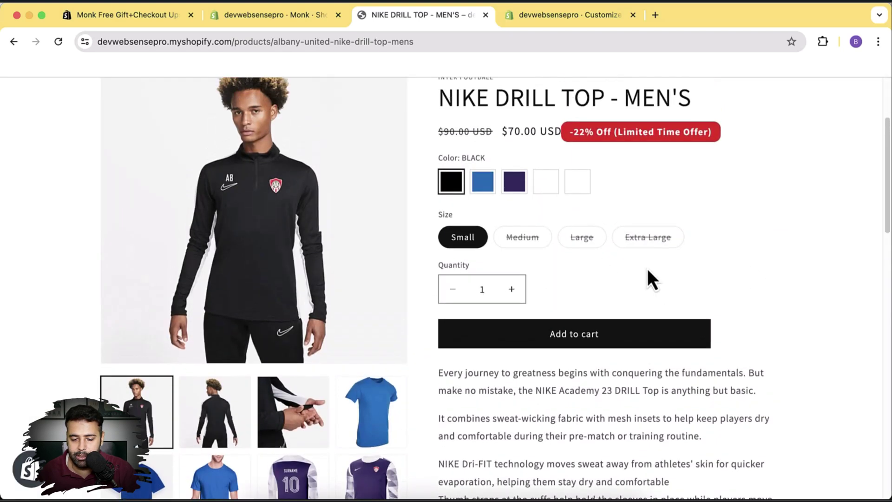
{"action": "left_click", "coordinate": [616, 334]}
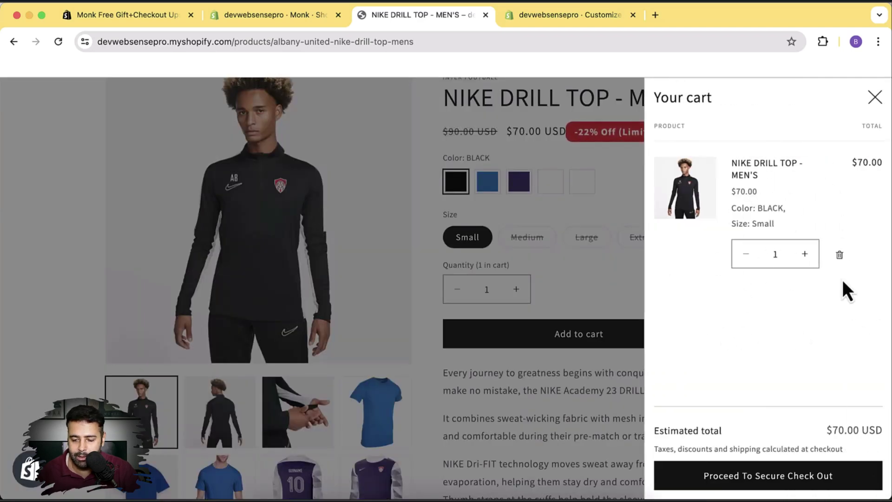
{"action": "left_click", "coordinate": [804, 254]}
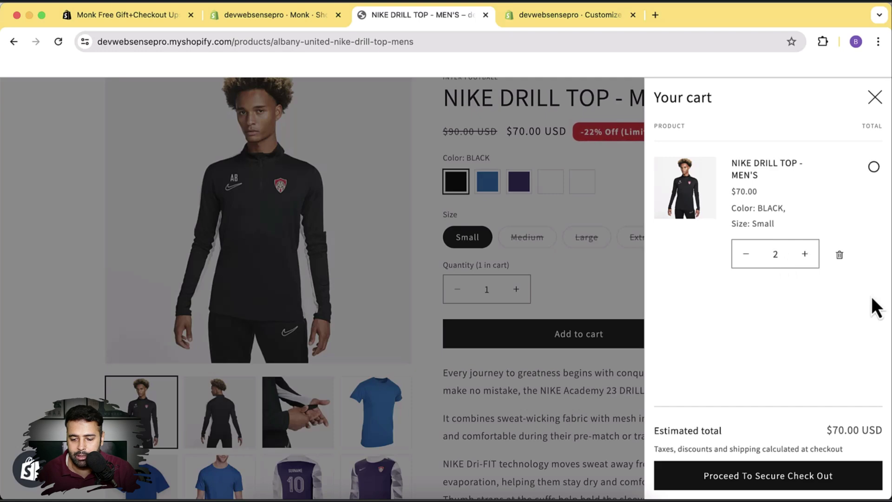
{"action": "left_click_drag", "start_coordinate": [846, 162], "coordinate": [888, 163]}
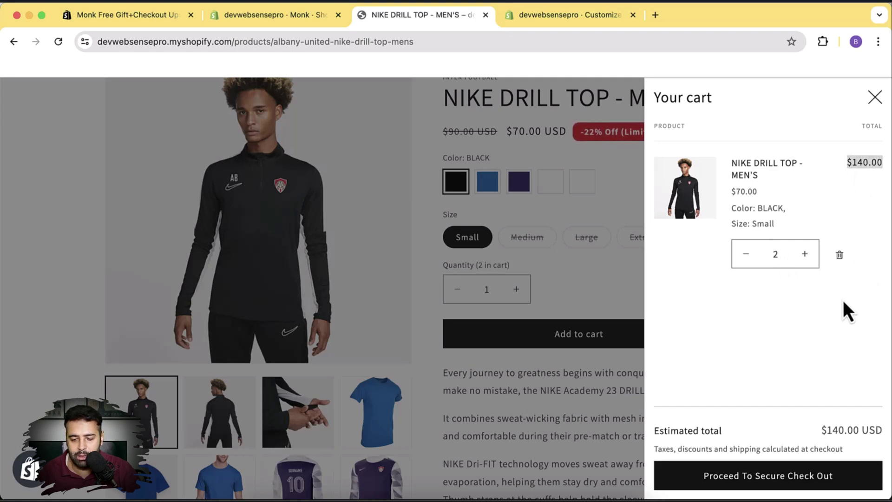
{"action": "left_click", "coordinate": [804, 254]}
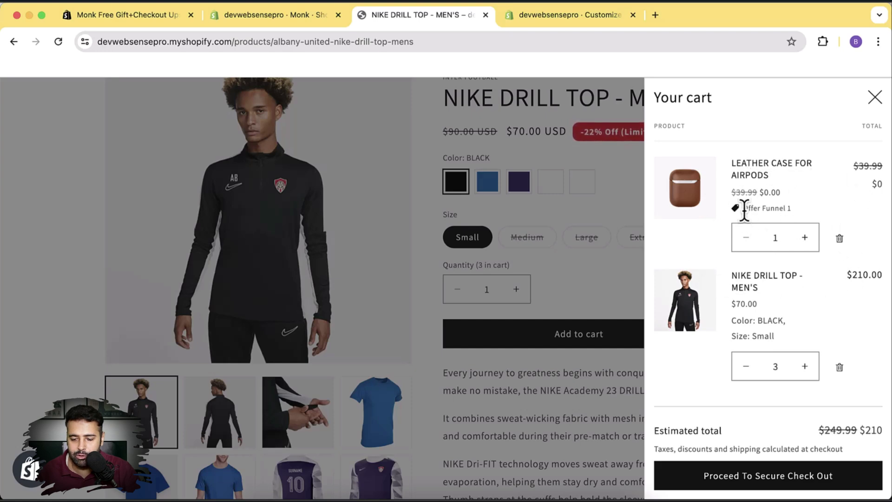
- Check the offer label and discounted price on the gift, and remove the LEATHER CASE FOR AIRPODS from the cart
{"action": "left_click_drag", "start_coordinate": [742, 208], "coordinate": [794, 212]}
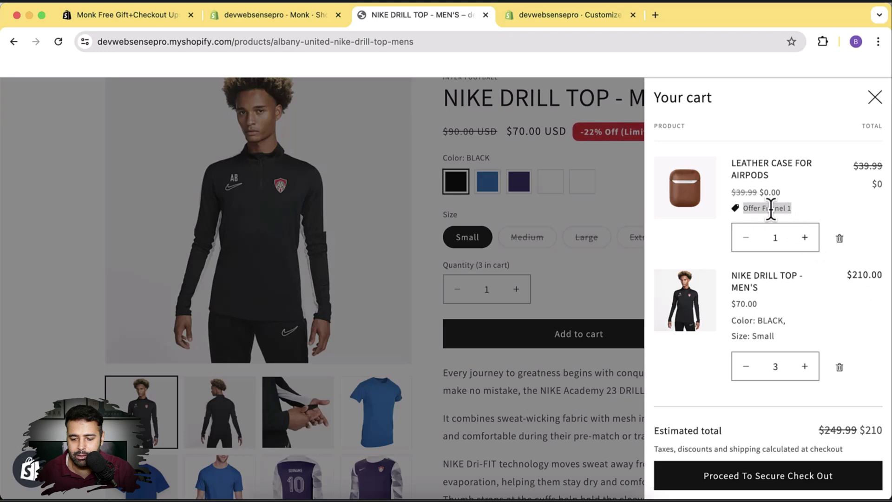
{"action": "left_click_drag", "start_coordinate": [863, 169], "coordinate": [862, 202]}
{"action": "left_click", "coordinate": [862, 202]}
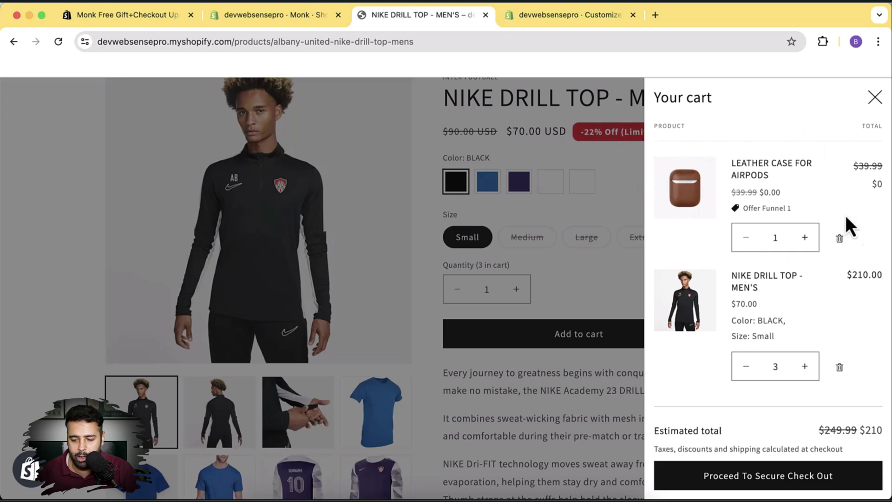
{"action": "left_click", "coordinate": [839, 238]}
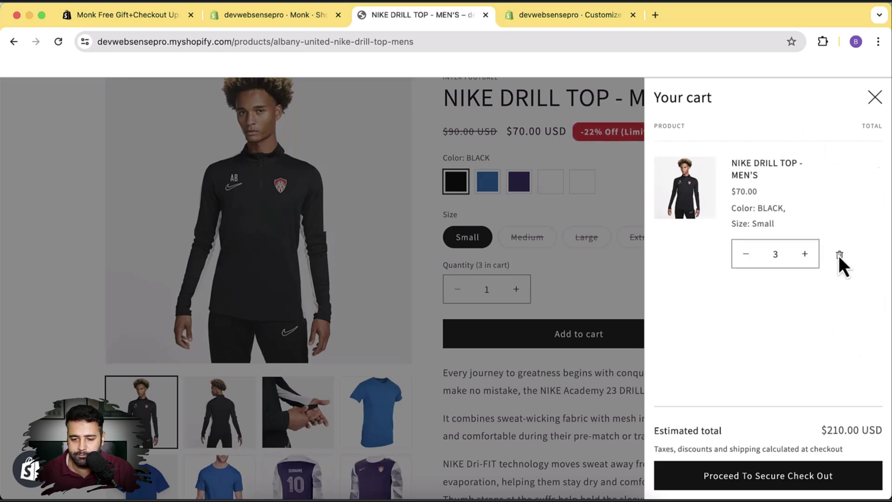
{"action": "left_click", "coordinate": [840, 255]}
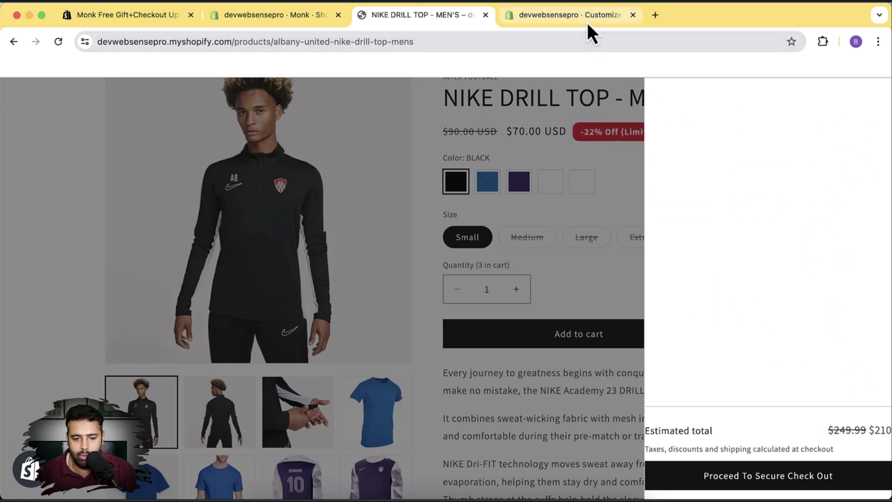
- Return to the Monk funnels page in the Shopify admin and disable Offer Funnel 1
{"action": "left_click", "coordinate": [290, 25]}
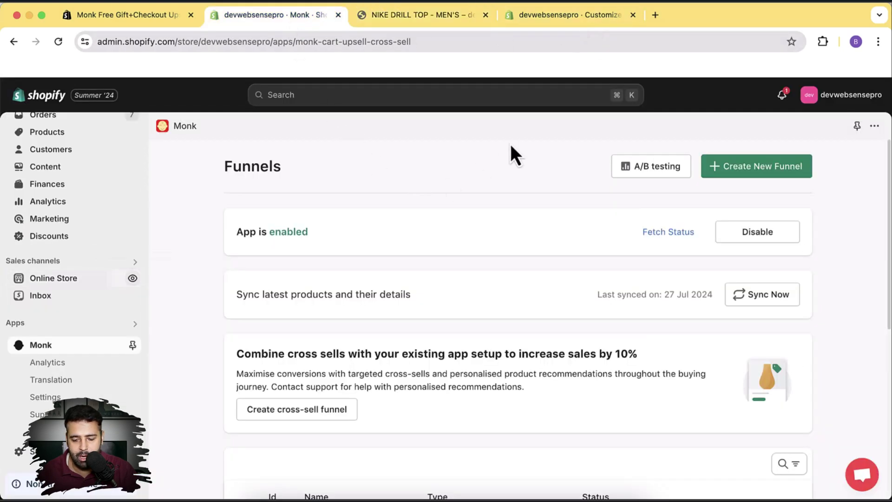
{"action": "scroll", "coordinate": [530, 176], "scroll_direction": "down", "scroll_amount": 5}
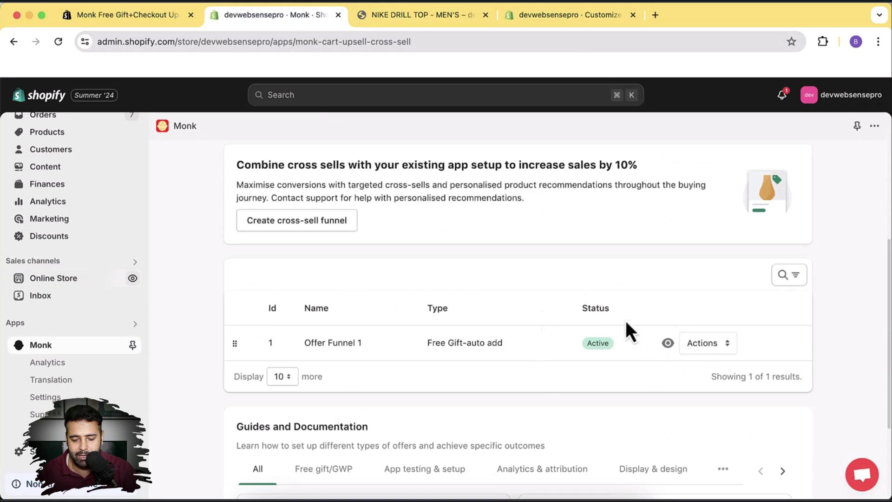
{"action": "left_click", "coordinate": [705, 340]}
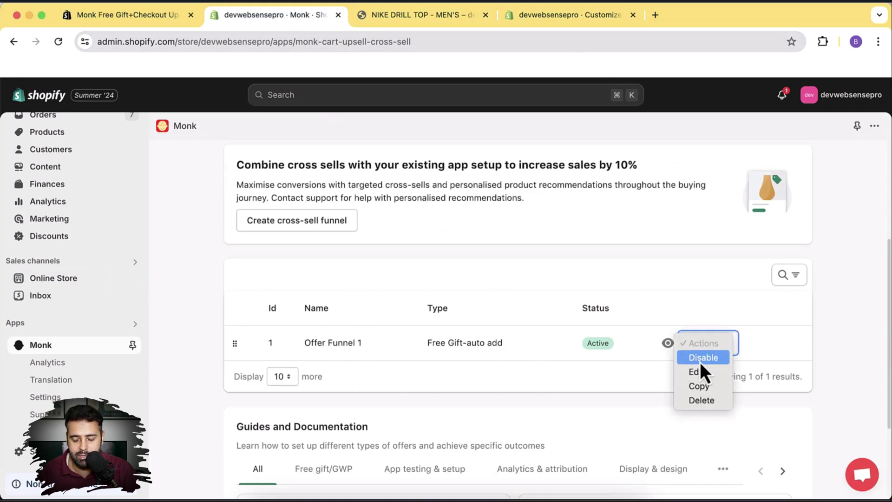
{"action": "left_click", "coordinate": [756, 348]}
{"action": "left_click", "coordinate": [720, 347]}
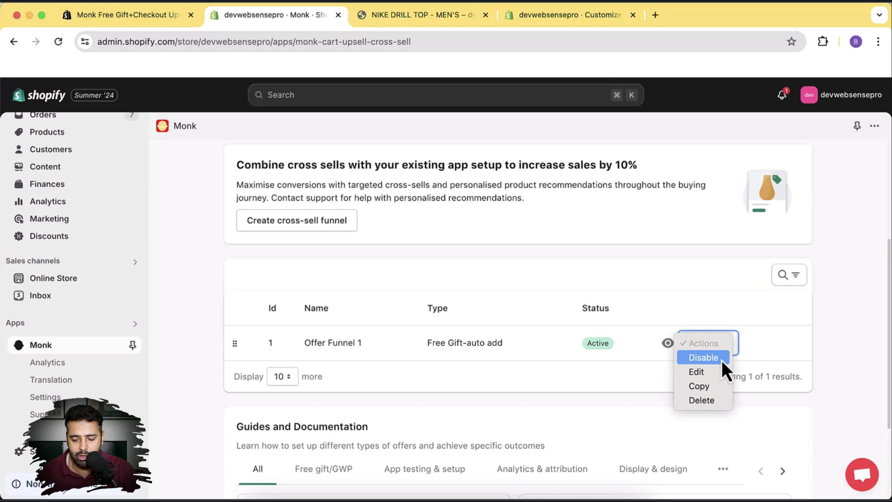
{"action": "left_click", "coordinate": [720, 359]}
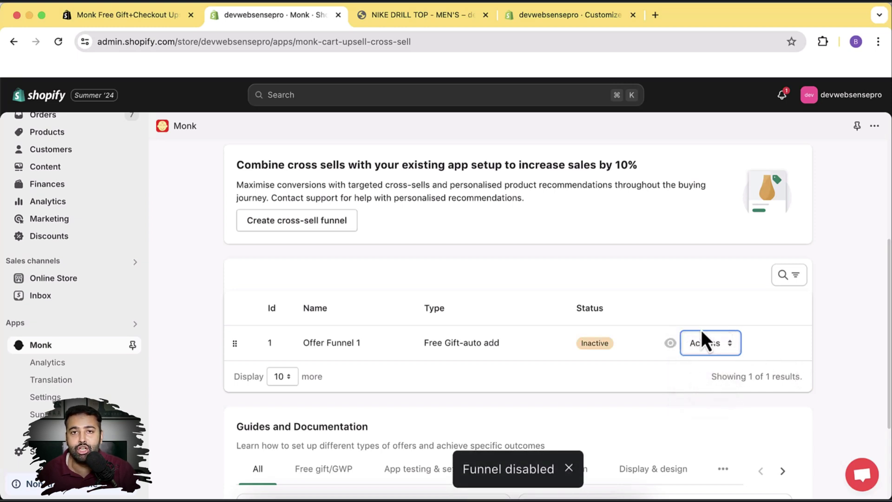
- Create a new Cart Progress Bar funnel, keeping the suggested offer name
{"action": "scroll", "coordinate": [716, 312], "scroll_direction": "up", "scroll_amount": 5}
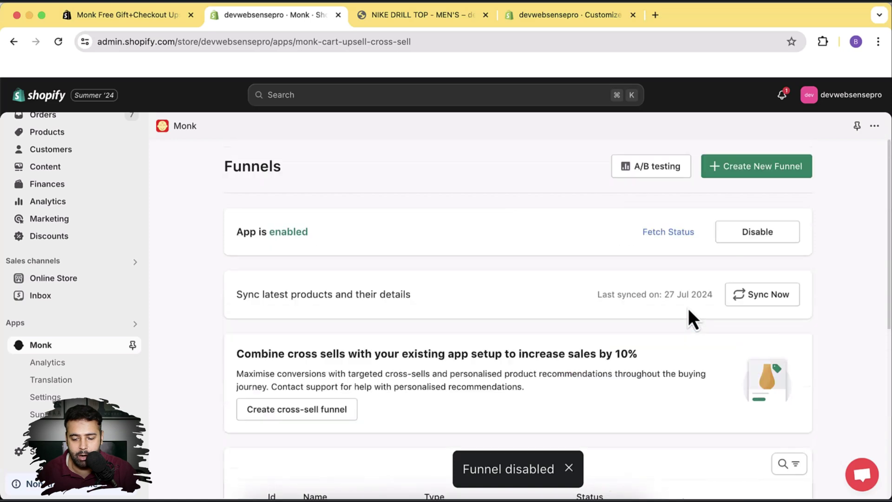
{"action": "left_click", "coordinate": [778, 178]}
{"action": "scroll", "coordinate": [743, 177], "scroll_direction": "down", "scroll_amount": 1}
{"action": "scroll", "coordinate": [726, 170], "scroll_direction": "down", "scroll_amount": 2}
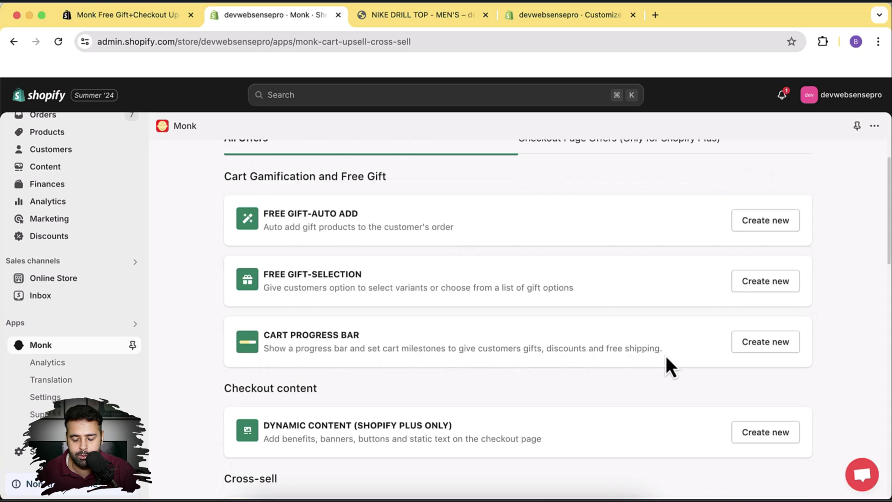
{"action": "left_click", "coordinate": [784, 356]}
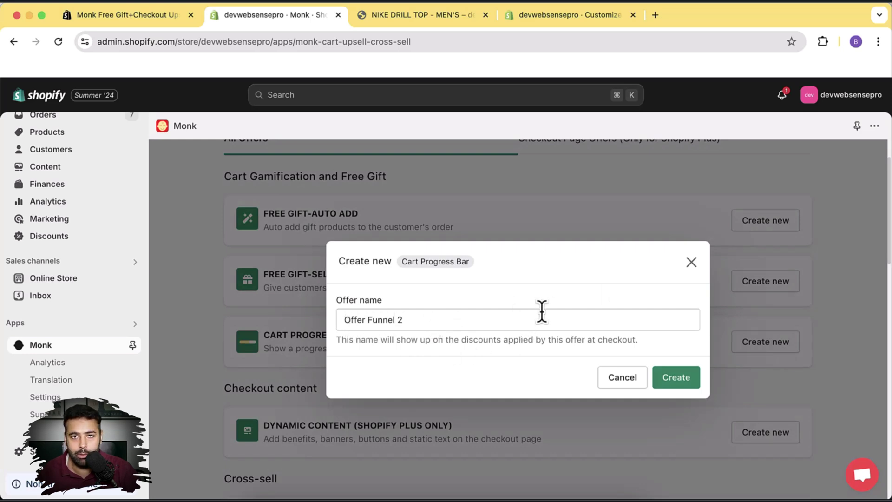
{"action": "left_click", "coordinate": [676, 377]}
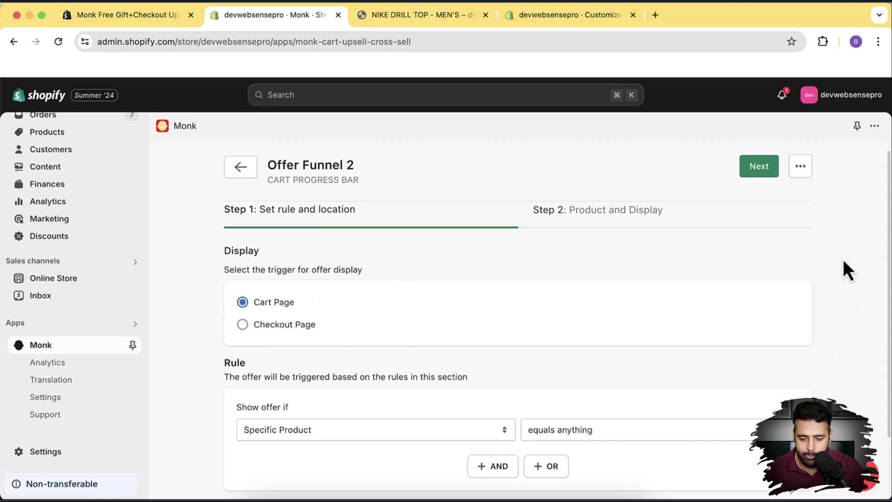
- Set the offer rule to Specific Product contains any, with NIKE DRILL TOP - MEN'S and all its variants
{"action": "scroll", "coordinate": [838, 234], "scroll_direction": "down", "scroll_amount": 3}
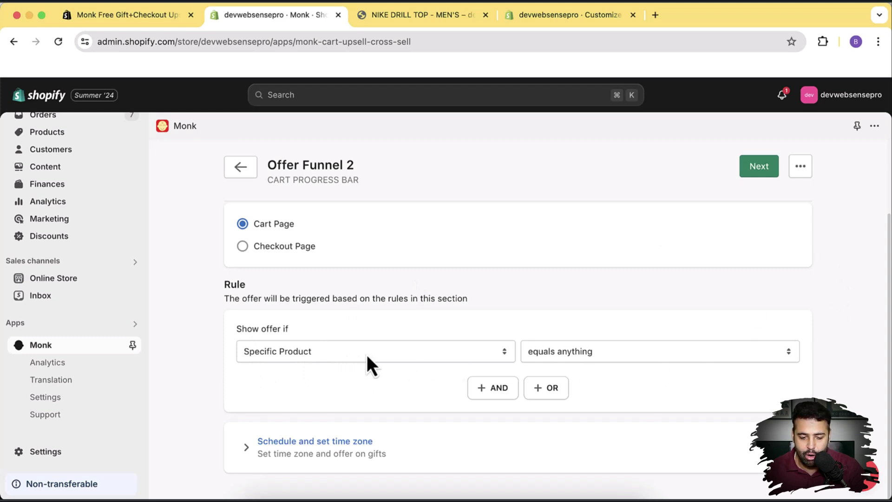
{"action": "left_click", "coordinate": [592, 351]}
{"action": "left_click", "coordinate": [597, 367]}
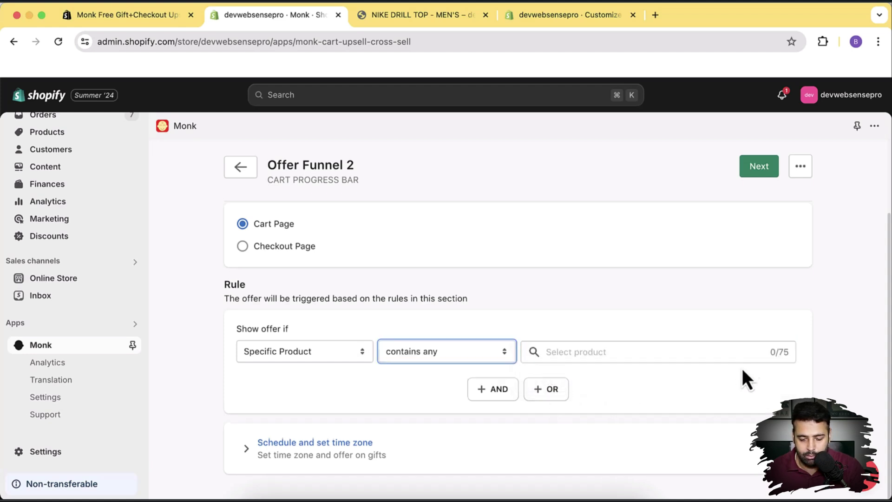
{"action": "key", "text": "shift+Tab"}
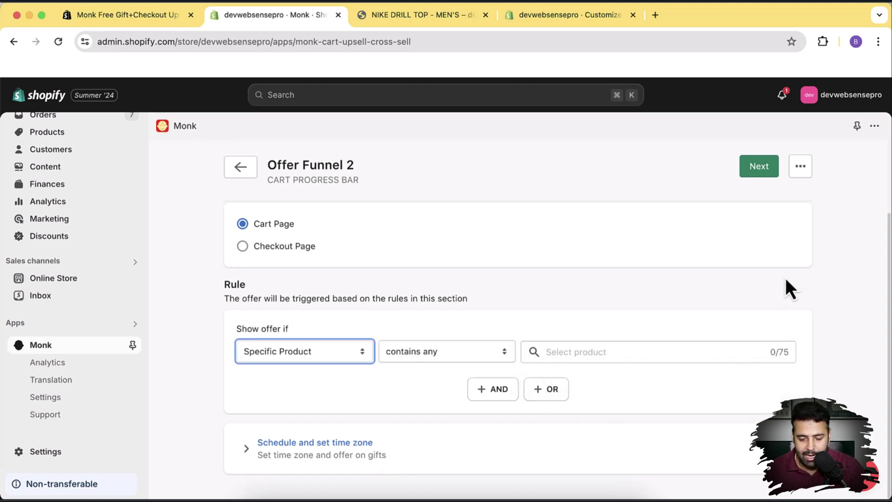
{"action": "left_click", "coordinate": [630, 354]}
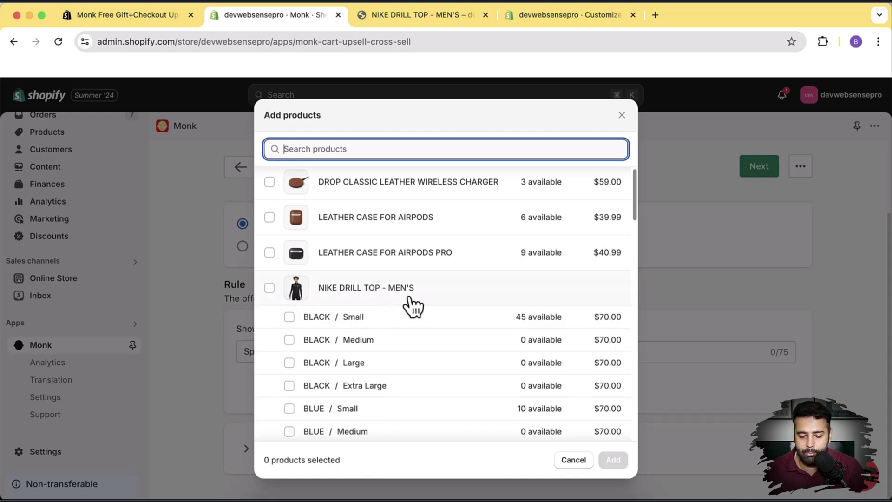
{"action": "left_click", "coordinate": [270, 288]}
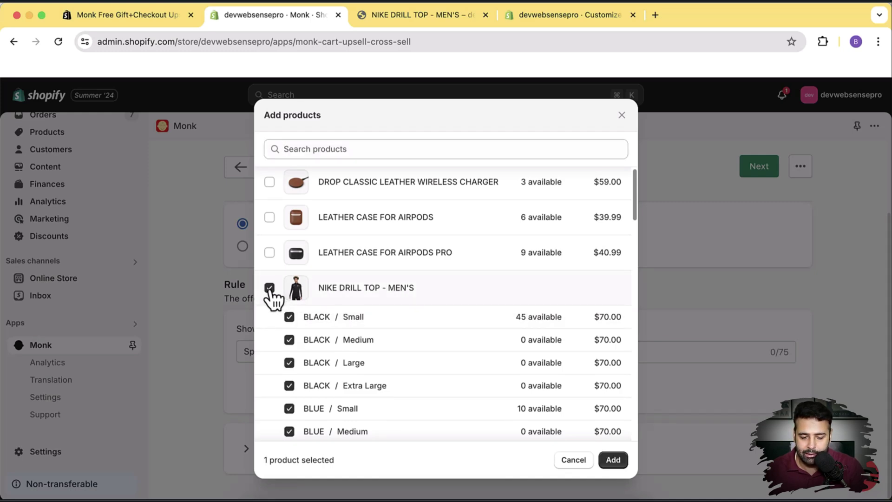
{"action": "left_click", "coordinate": [613, 460]}
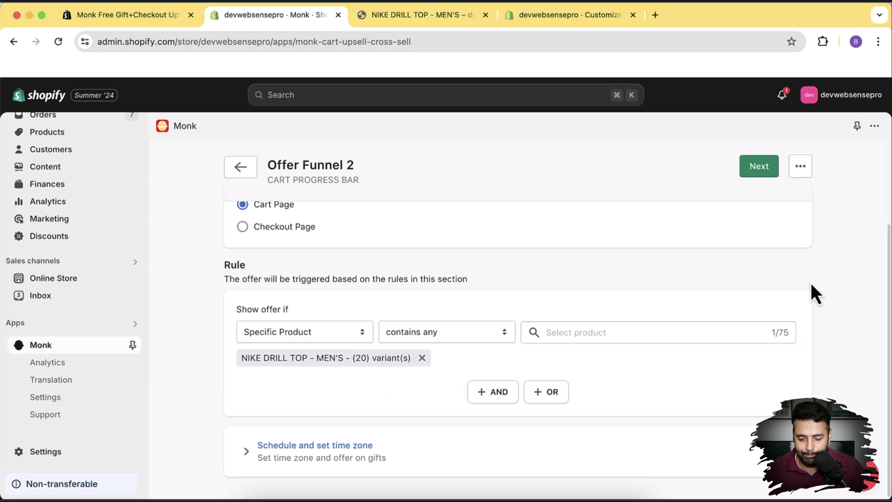
- Examine the schedule and time zone options of the progress bar offer
{"action": "scroll", "coordinate": [808, 281], "scroll_direction": "down", "scroll_amount": 1}
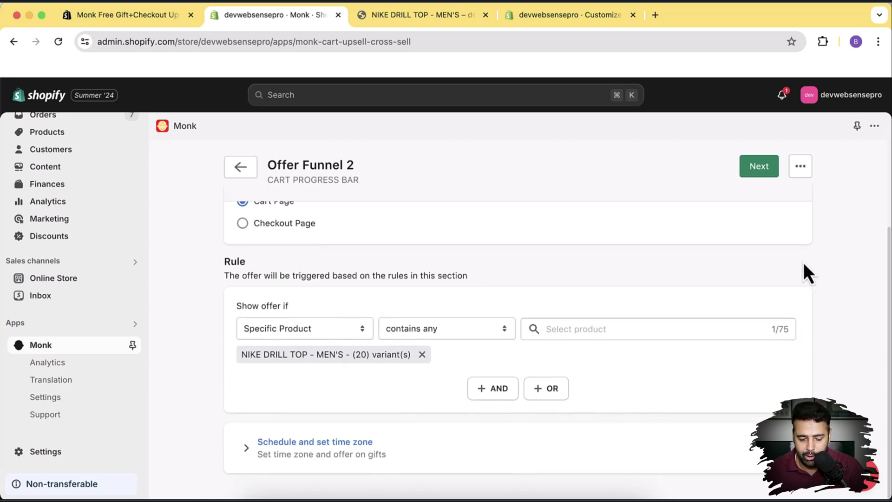
{"action": "left_click", "coordinate": [251, 451]}
{"action": "scroll", "coordinate": [816, 240], "scroll_direction": "down", "scroll_amount": 3}
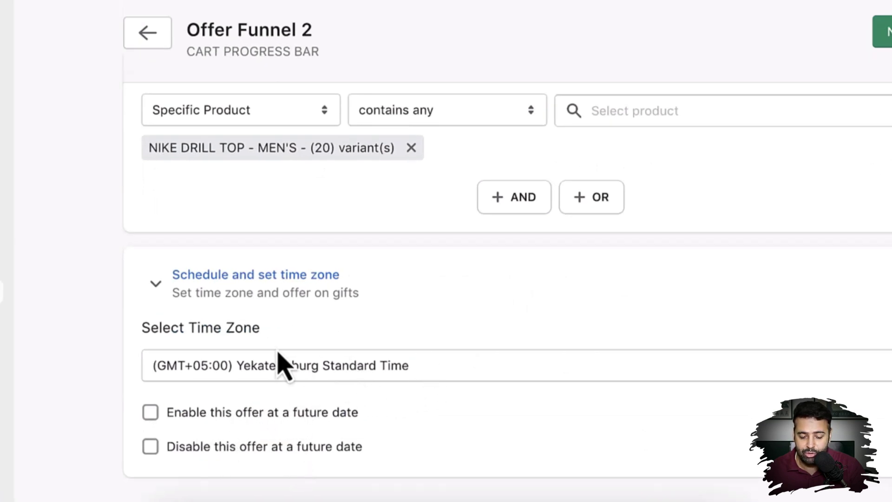
{"action": "left_click", "coordinate": [157, 284]}
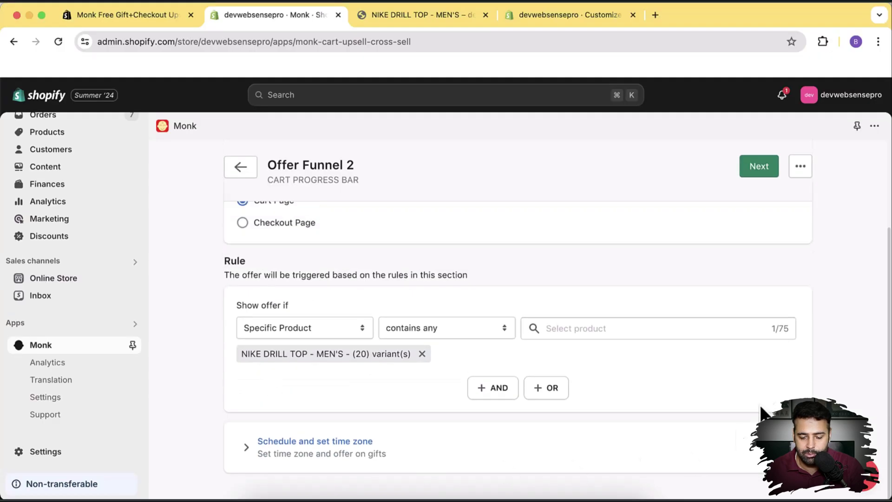
{"action": "scroll", "coordinate": [730, 370], "scroll_direction": "up", "scroll_amount": 3}
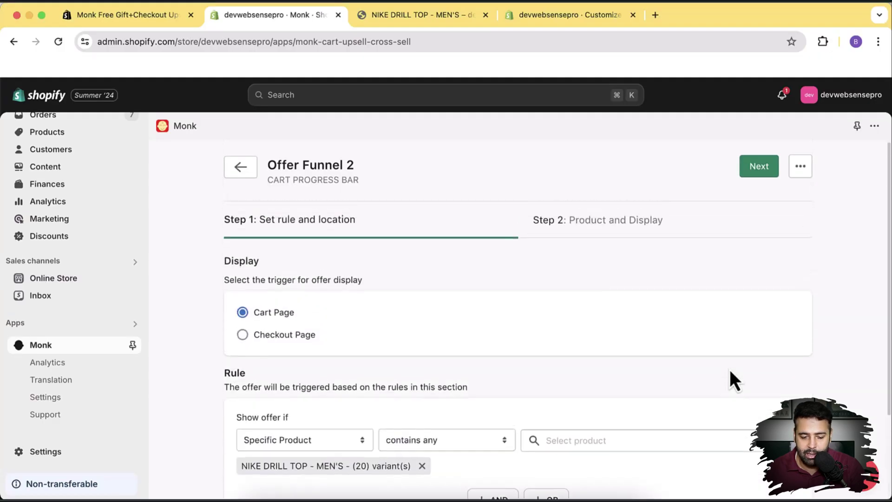
- Continue to the product and display settings and set Milestone 1's reward to a free gift of LEATHER CASE FOR AIRPODS
{"action": "left_click", "coordinate": [763, 172]}
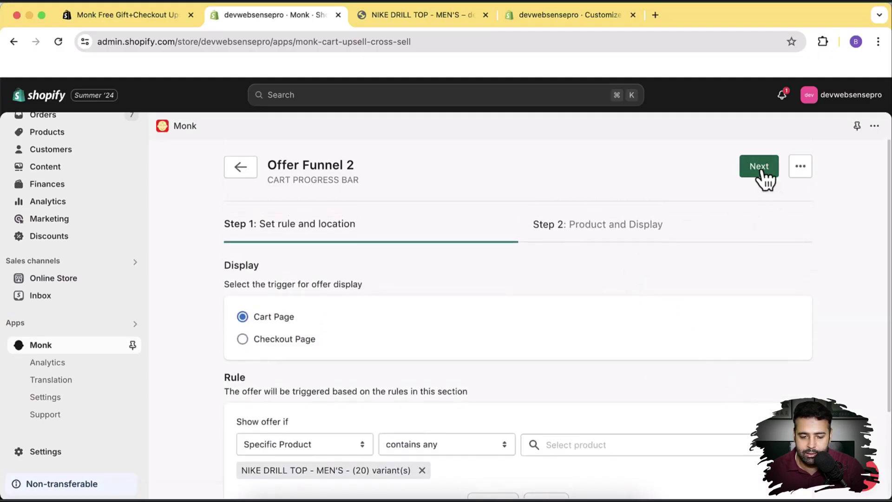
{"action": "scroll", "coordinate": [538, 189], "scroll_direction": "down", "scroll_amount": 3}
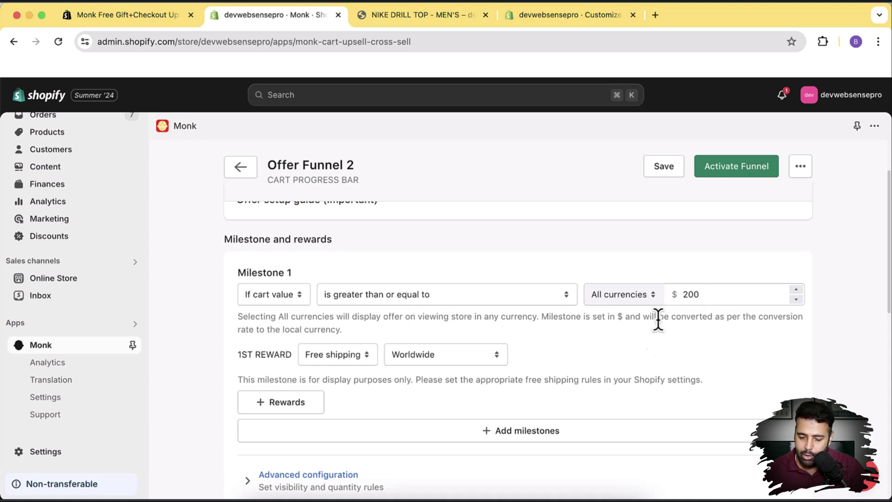
{"action": "left_click", "coordinate": [367, 357]}
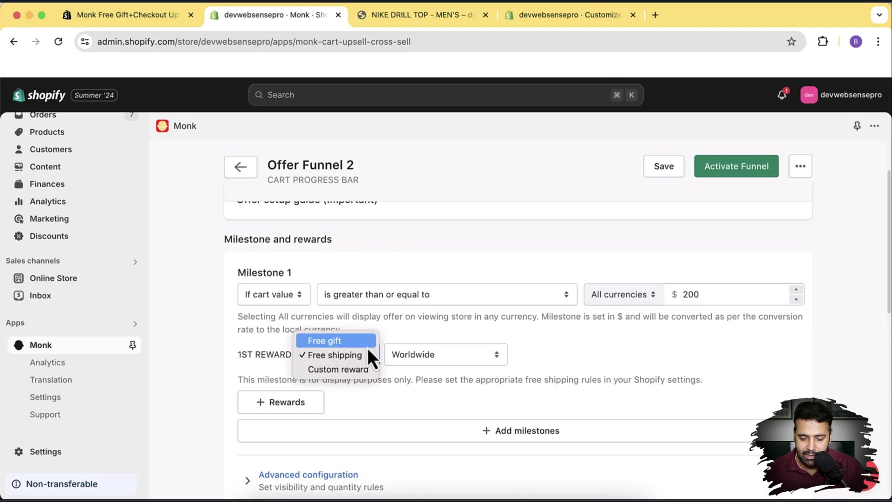
{"action": "left_click", "coordinate": [352, 346]}
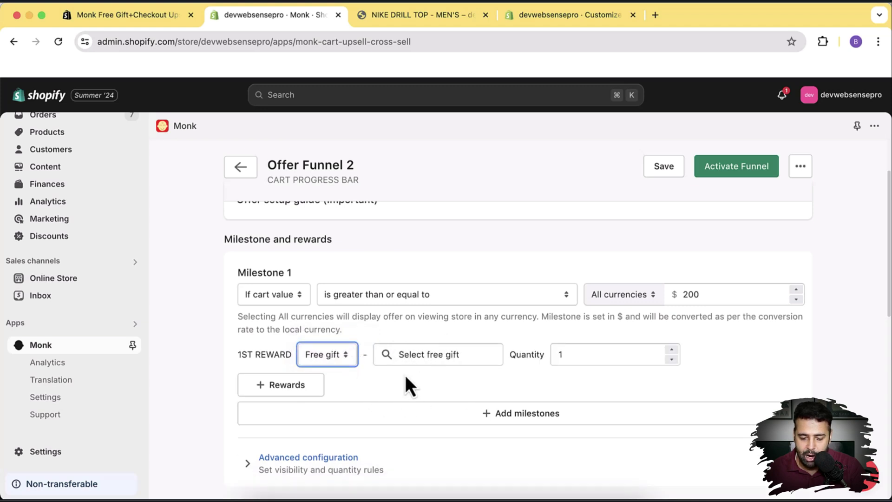
{"action": "left_click", "coordinate": [408, 356]}
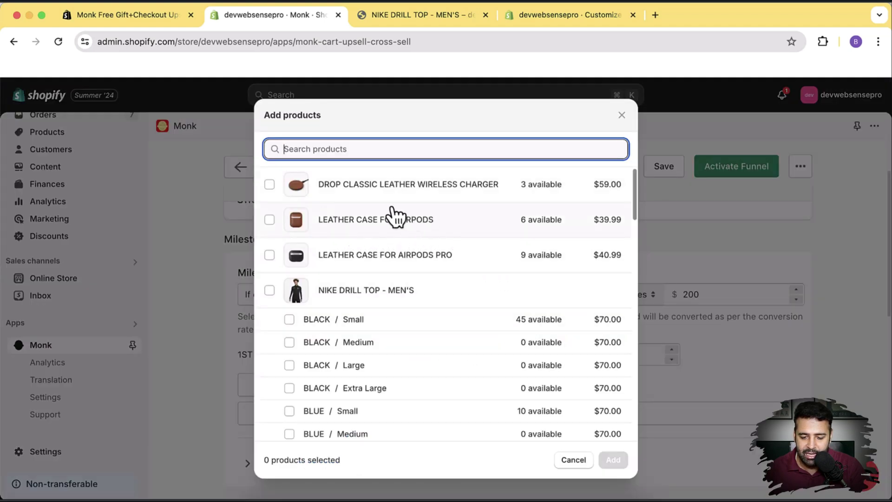
{"action": "left_click", "coordinate": [270, 220]}
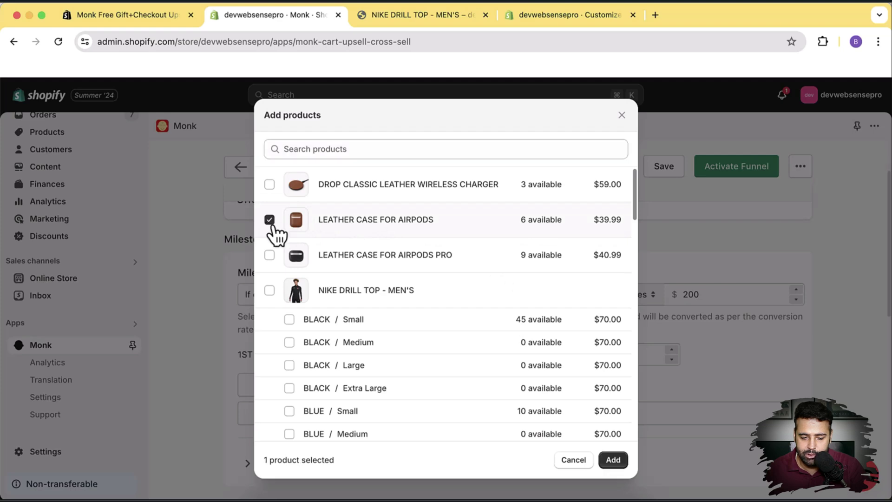
{"action": "left_click", "coordinate": [615, 460]}
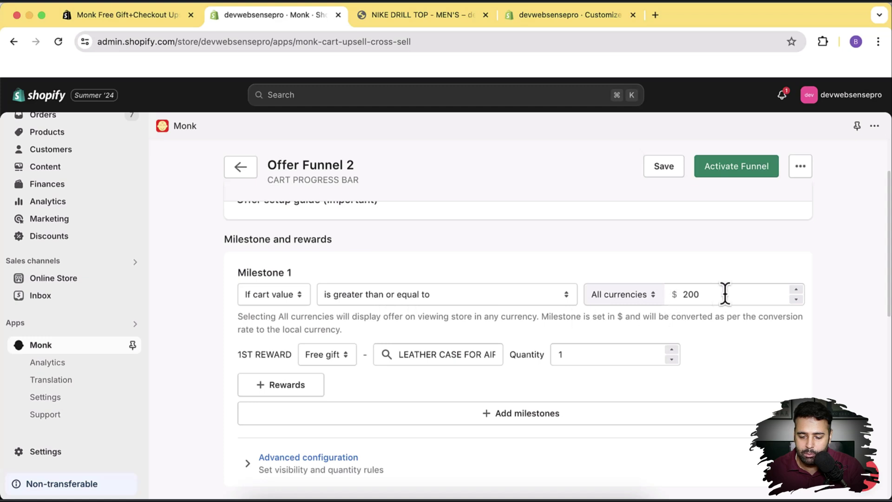
- Review Milestone 1's cart value threshold and the surrounding milestone and reward settings
{"action": "left_click_drag", "start_coordinate": [725, 294], "coordinate": [654, 297]}
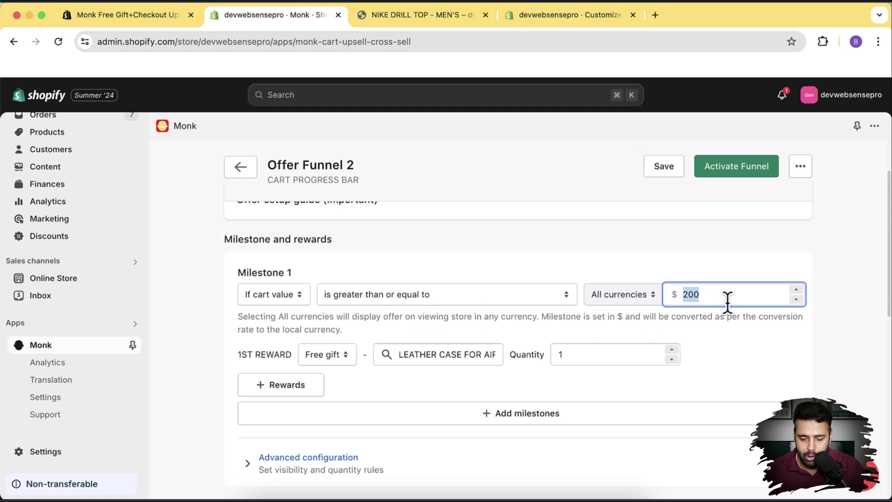
{"action": "scroll", "coordinate": [752, 350], "scroll_direction": "down", "scroll_amount": 1}
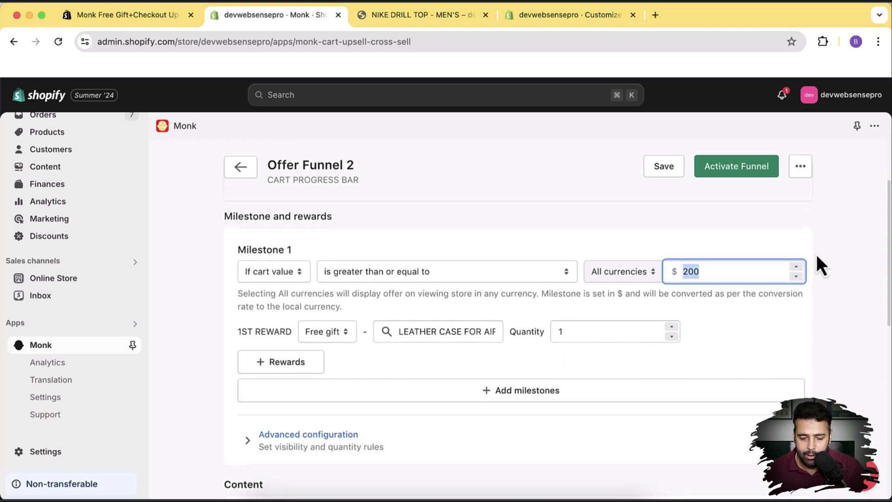
{"action": "scroll", "coordinate": [394, 263], "scroll_direction": "down", "scroll_amount": 3}
{"action": "scroll", "coordinate": [670, 283], "scroll_direction": "up", "scroll_amount": 3}
{"action": "scroll", "coordinate": [674, 279], "scroll_direction": "up", "scroll_amount": 2}
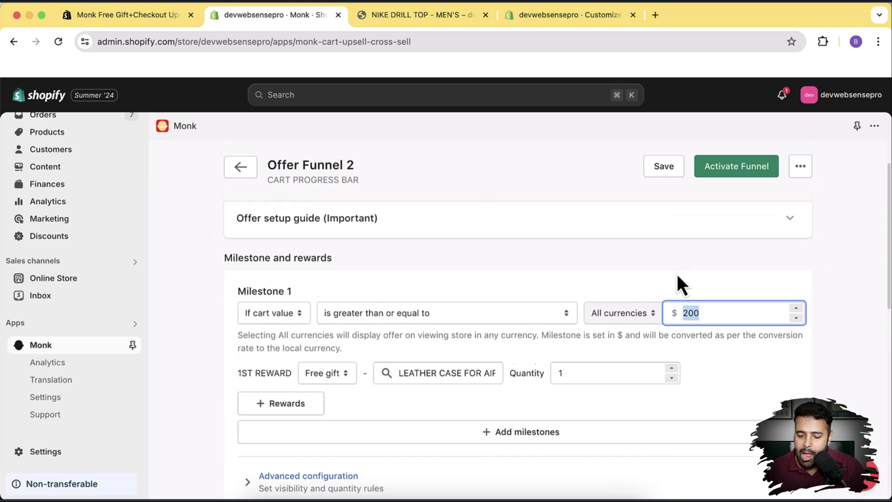
- Add a second milestone and set its cart value threshold to $400
{"action": "scroll", "coordinate": [669, 278], "scroll_direction": "down", "scroll_amount": 2}
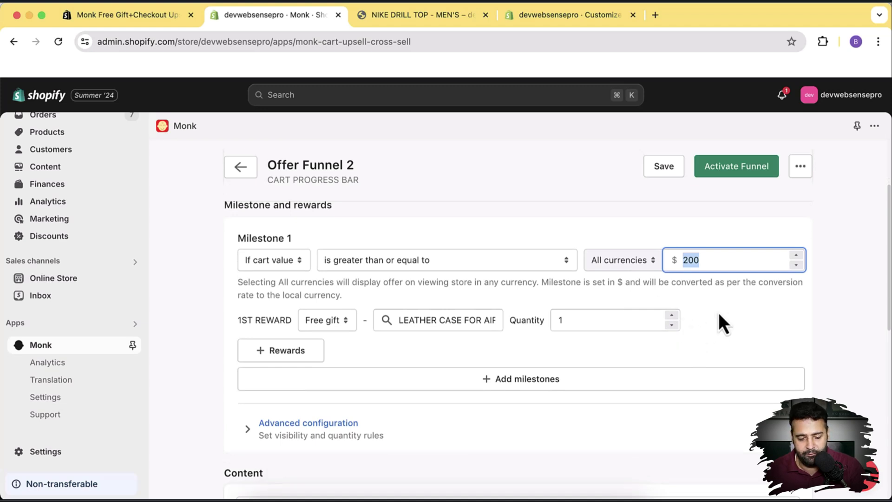
{"action": "left_click", "coordinate": [573, 385]}
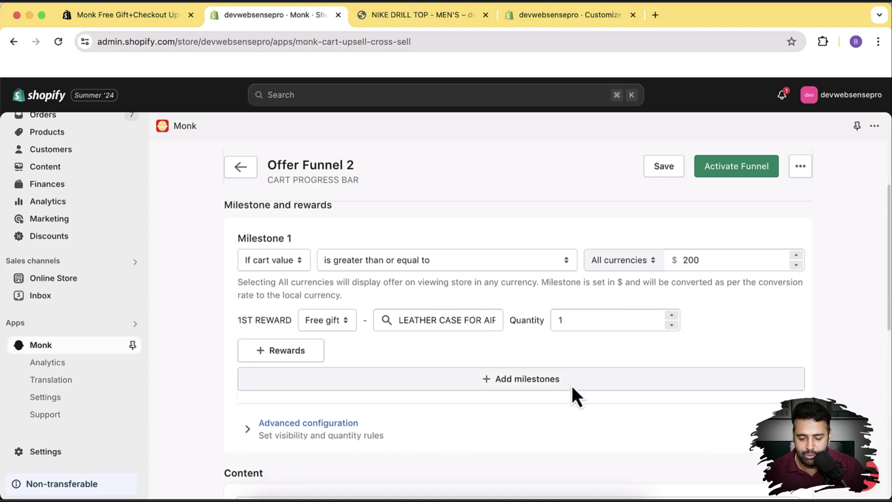
{"action": "scroll", "coordinate": [735, 356], "scroll_direction": "down", "scroll_amount": 1}
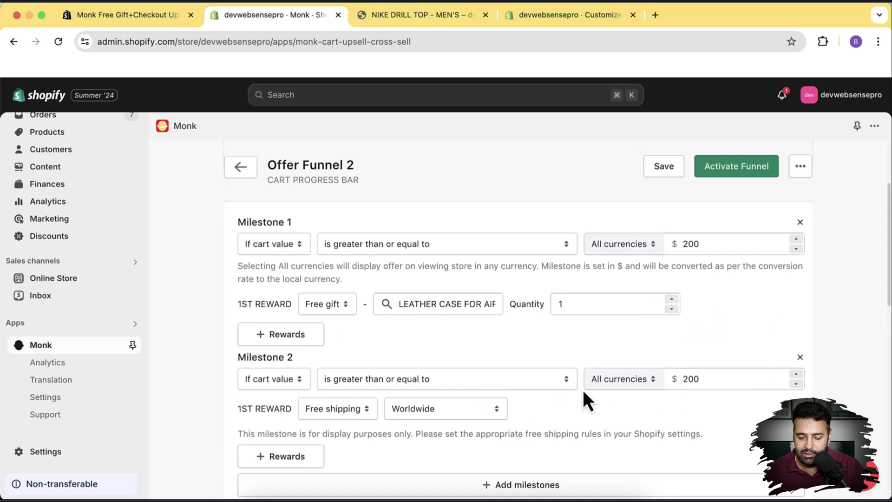
{"action": "left_click", "coordinate": [680, 379]}
{"action": "type", "text": "4"}
{"action": "left_click", "coordinate": [778, 325]}
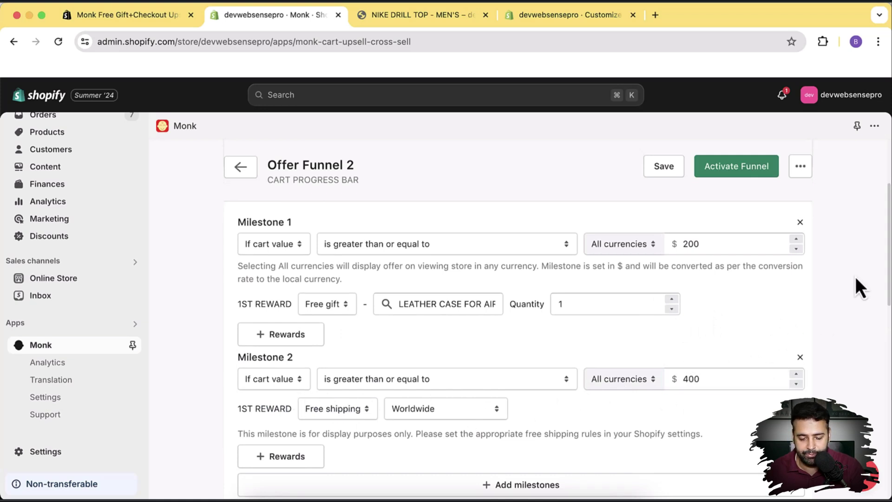
- Change Milestone 2's first reward type to Free gift
{"action": "scroll", "coordinate": [825, 279], "scroll_direction": "down", "scroll_amount": 3}
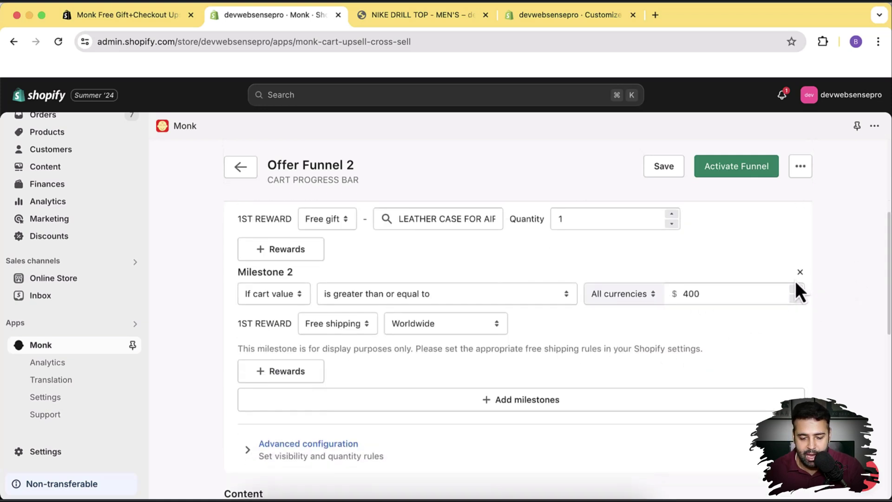
{"action": "left_click", "coordinate": [361, 325]}
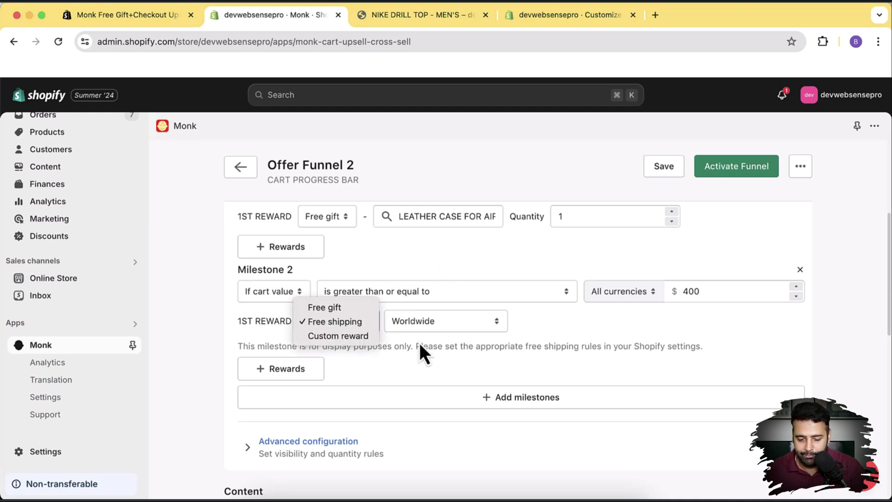
{"action": "left_click", "coordinate": [354, 336]}
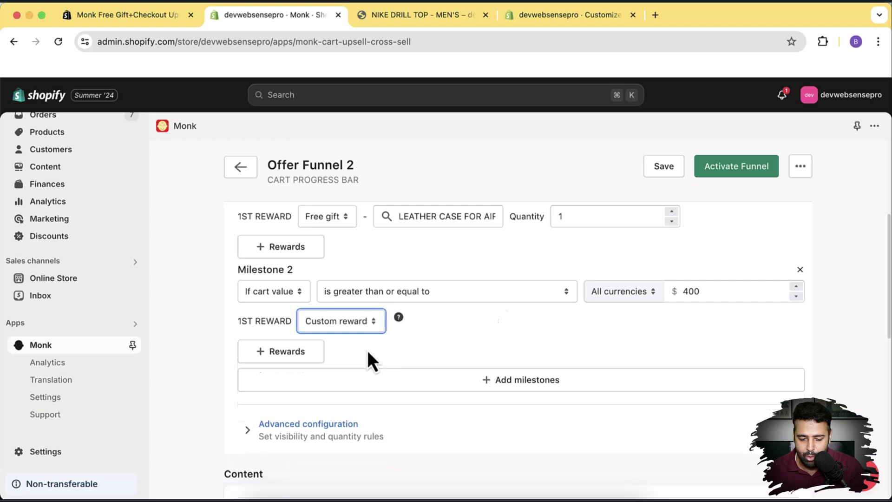
{"action": "left_click", "coordinate": [364, 325]}
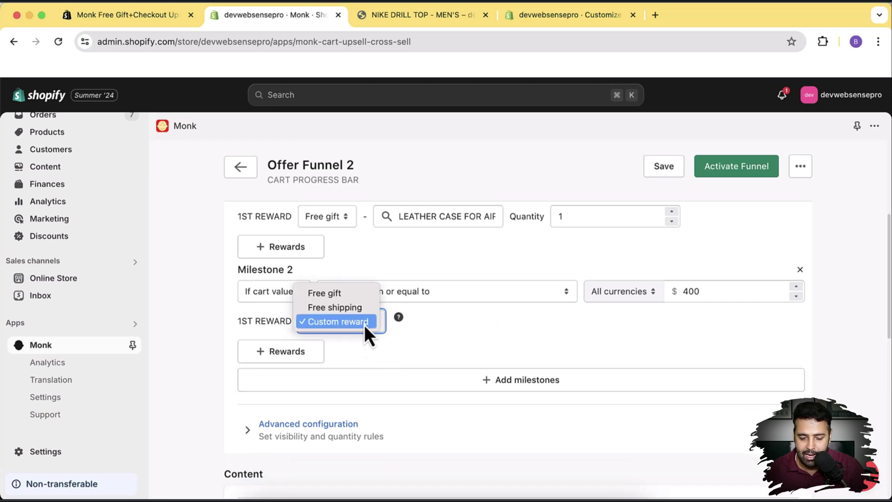
{"action": "left_click", "coordinate": [348, 296]}
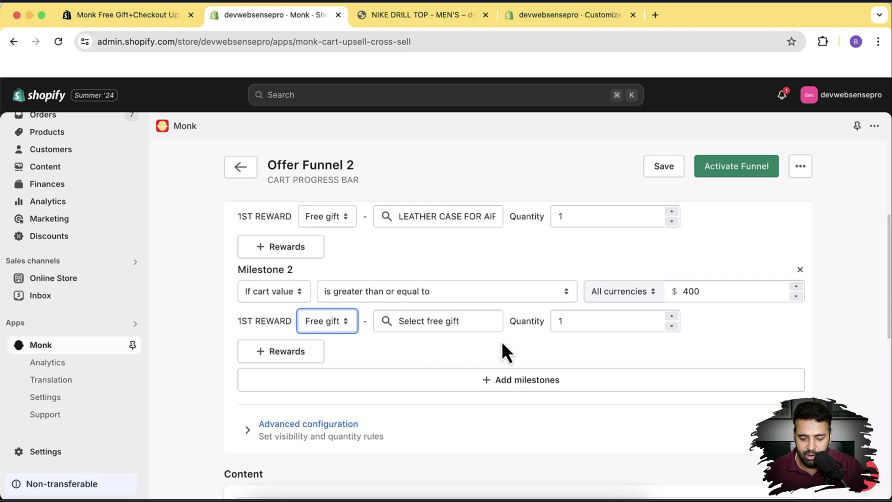
- Choose DROP CLASSIC LEATHER WIRELESS CHARGER as the free gift product for Milestone 2
{"action": "left_click", "coordinate": [437, 320]}
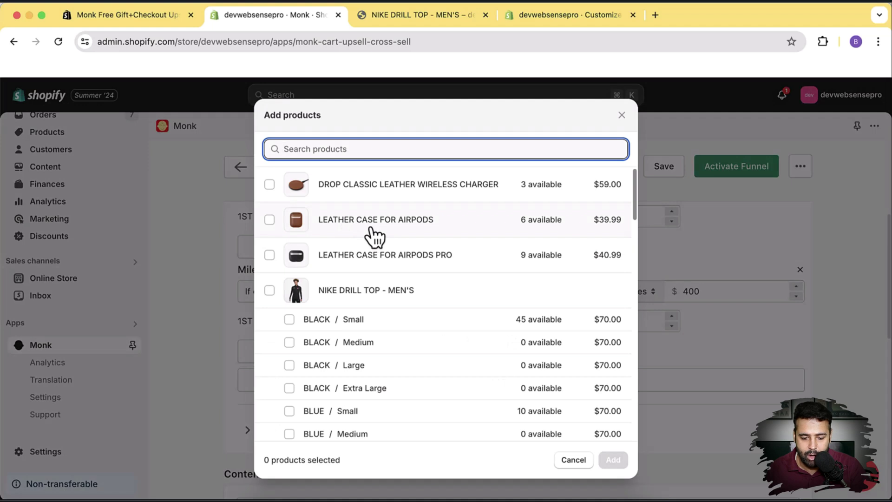
{"action": "left_click", "coordinate": [430, 193]}
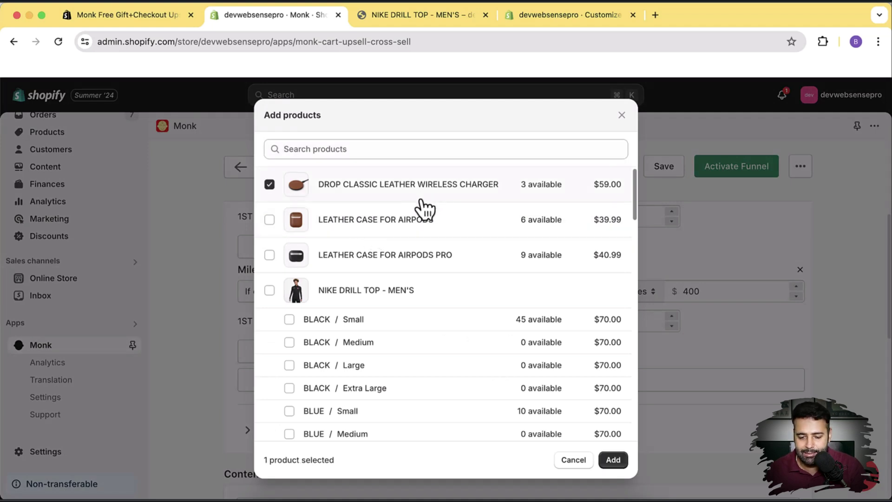
{"action": "left_click", "coordinate": [611, 462]}
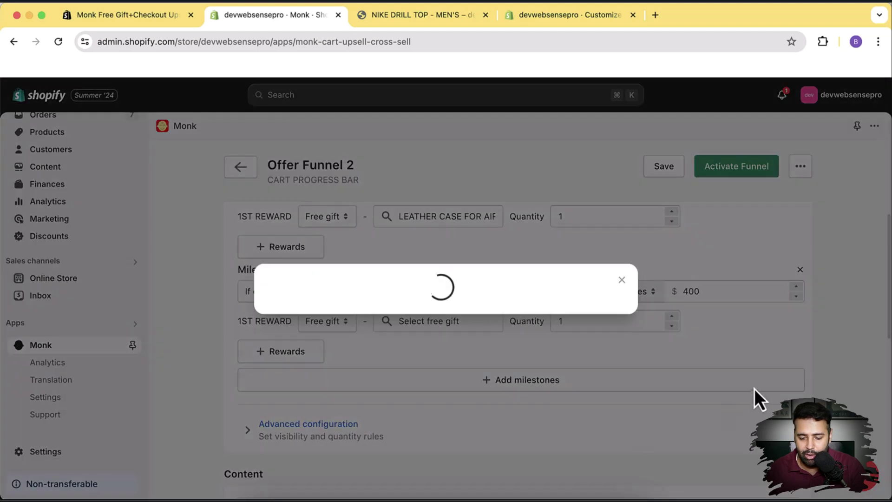
{"action": "scroll", "coordinate": [832, 335], "scroll_direction": "up", "scroll_amount": 2}
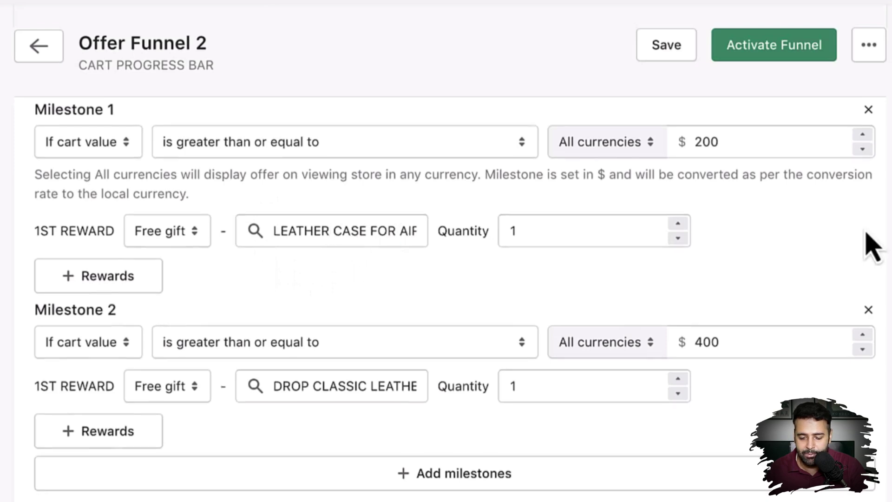
{"action": "scroll", "coordinate": [865, 243], "scroll_direction": "down", "scroll_amount": 1}
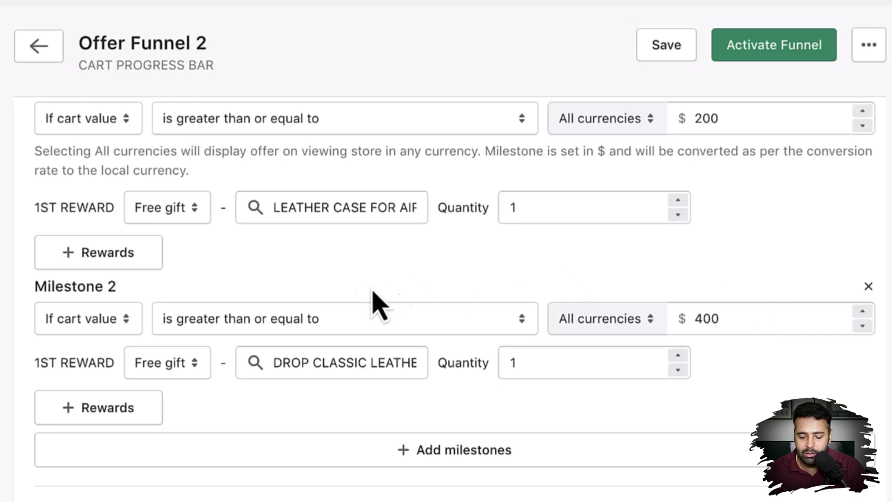
{"action": "left_click", "coordinate": [384, 371]}
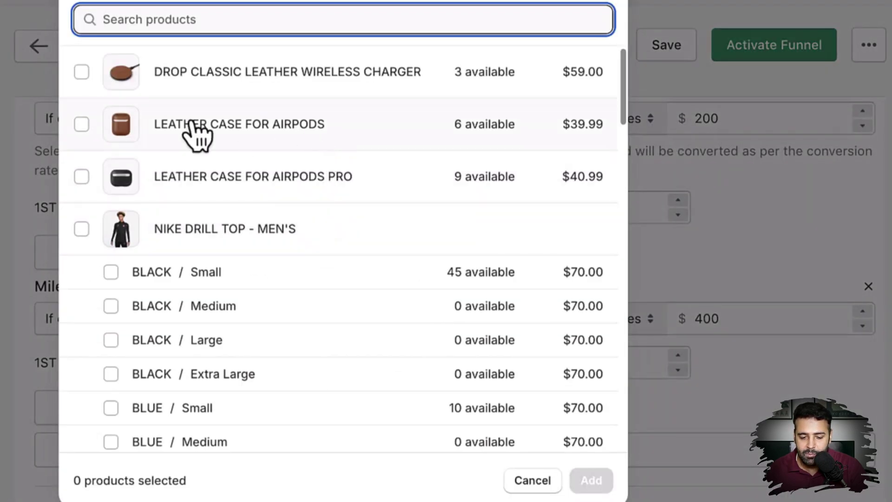
{"action": "left_click", "coordinate": [289, 93]}
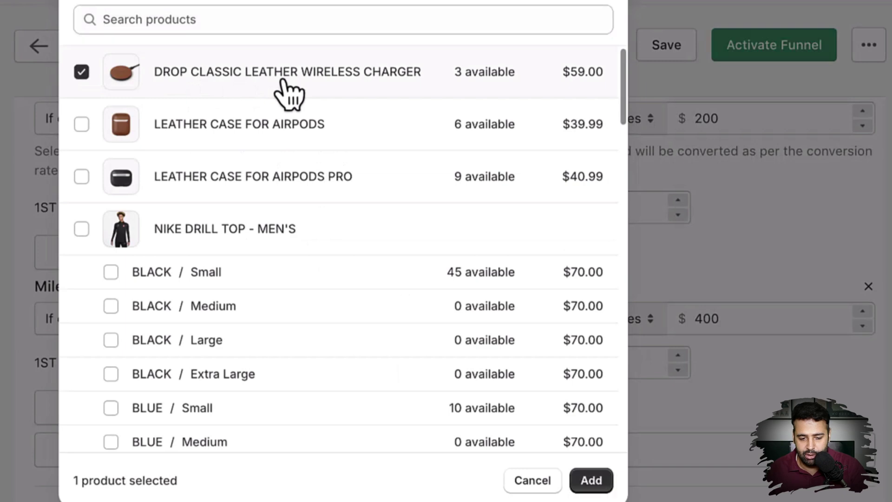
{"action": "left_click", "coordinate": [591, 481]}
- Expand the content settings and set the Reward 1 text to Airpods and the Reward 2 text to Wireless Charger
{"action": "scroll", "coordinate": [788, 264], "scroll_direction": "down", "scroll_amount": 10}
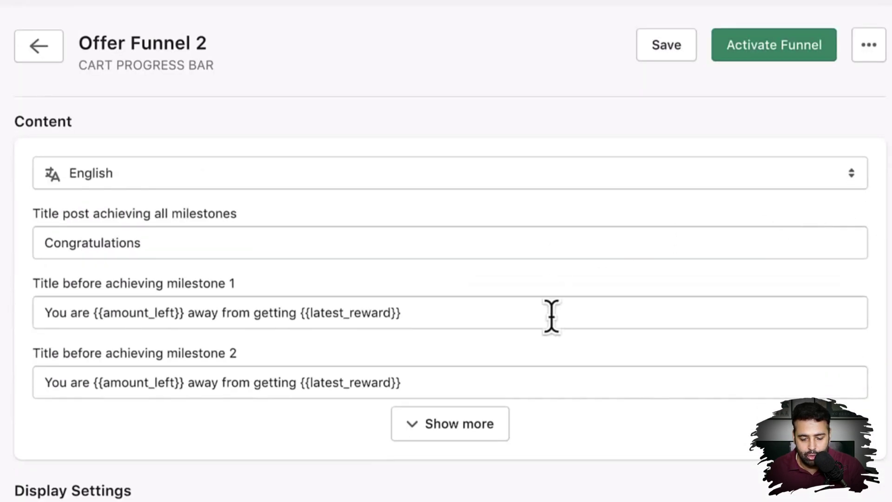
{"action": "left_click", "coordinate": [458, 422]}
{"action": "scroll", "coordinate": [676, 232], "scroll_direction": "down", "scroll_amount": 7}
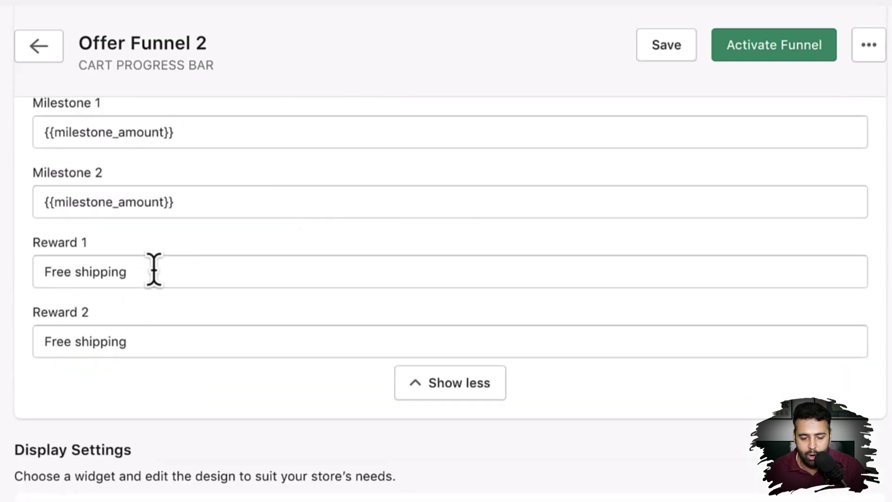
{"action": "left_click_drag", "start_coordinate": [154, 269], "coordinate": [44, 263]}
{"action": "left_click", "coordinate": [141, 342]}
{"action": "left_click_drag", "start_coordinate": [141, 343], "coordinate": [28, 350]}
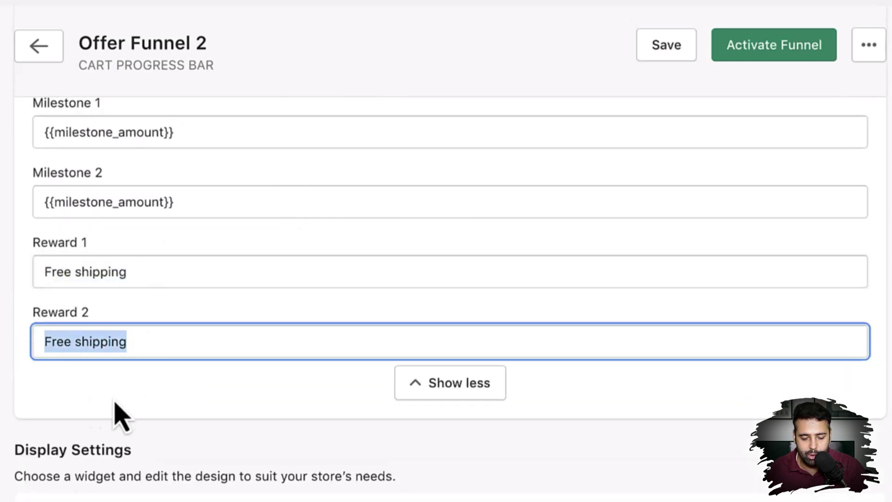
{"action": "left_click_drag", "start_coordinate": [194, 271], "coordinate": [45, 269]}
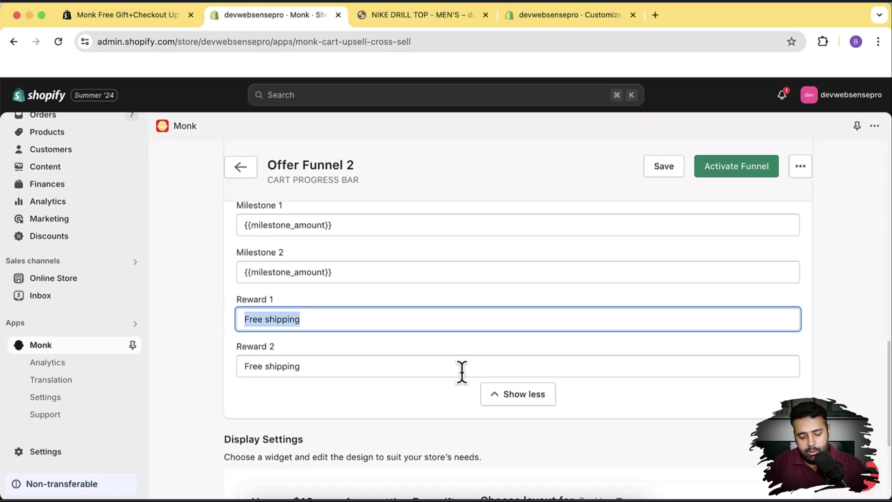
{"action": "type", "text": "Airpod"}
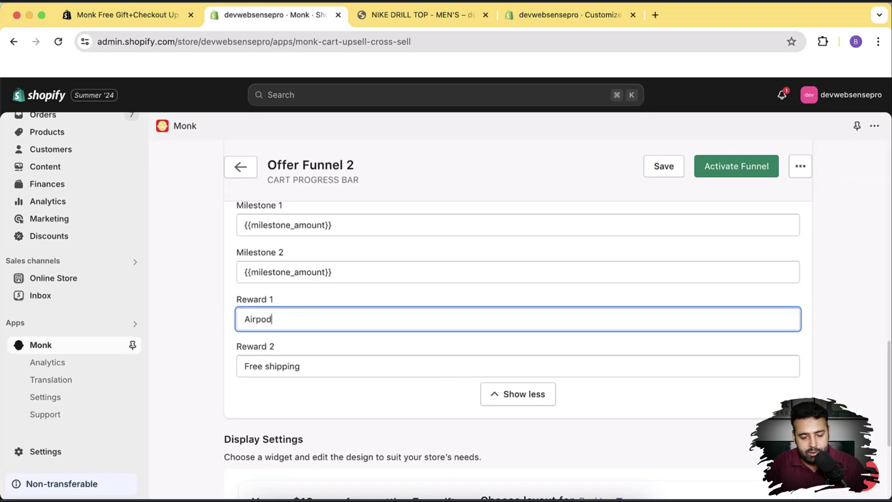
{"action": "type", "text": "s"}
{"action": "key", "text": "Tab"}
{"action": "scroll", "coordinate": [376, 416], "scroll_direction": "up", "scroll_amount": 1}
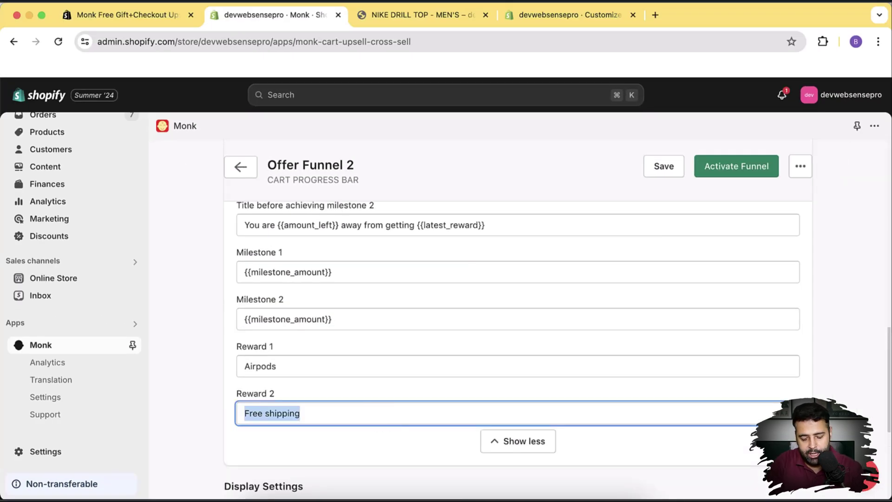
{"action": "type", "text": "Wo"}
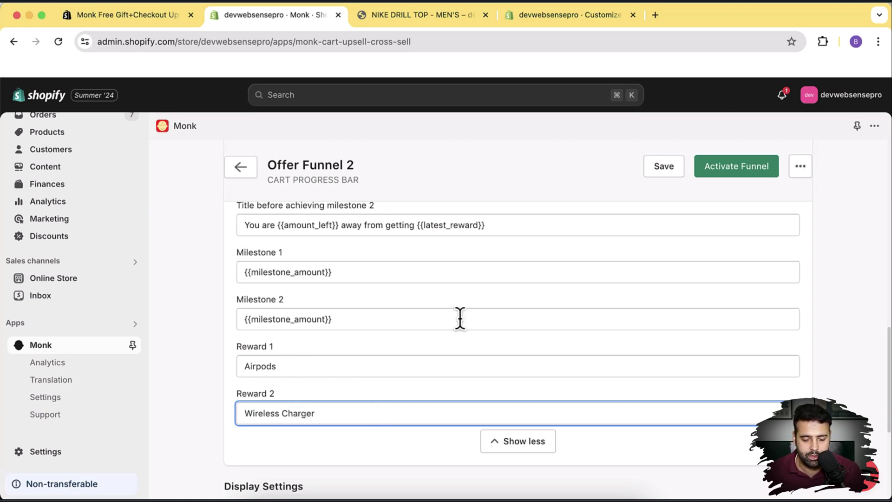
- Try the Marker layout for the desktop progress bar and switch it back to Icon
{"action": "scroll", "coordinate": [461, 319], "scroll_direction": "down", "scroll_amount": 5}
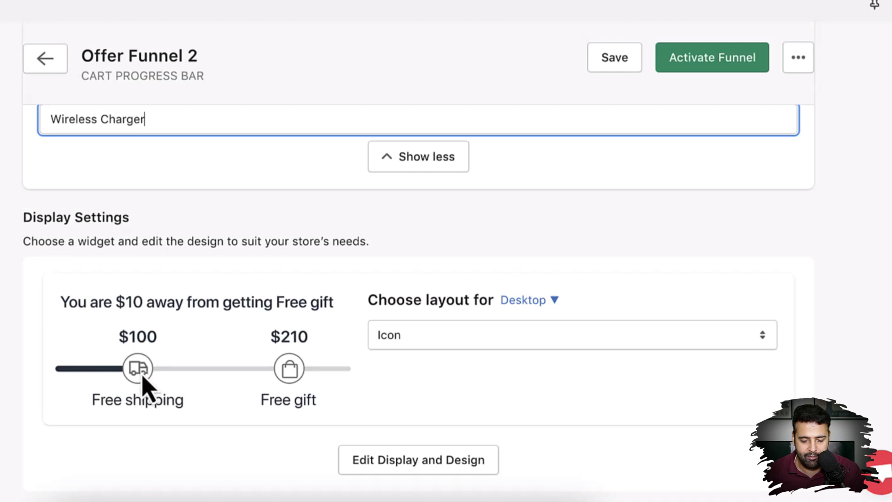
{"action": "left_click", "coordinate": [448, 344]}
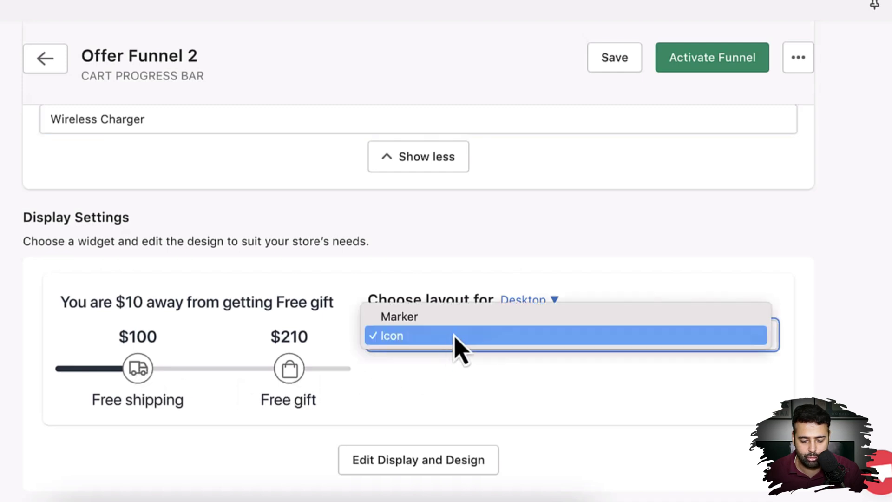
{"action": "left_click", "coordinate": [445, 321]}
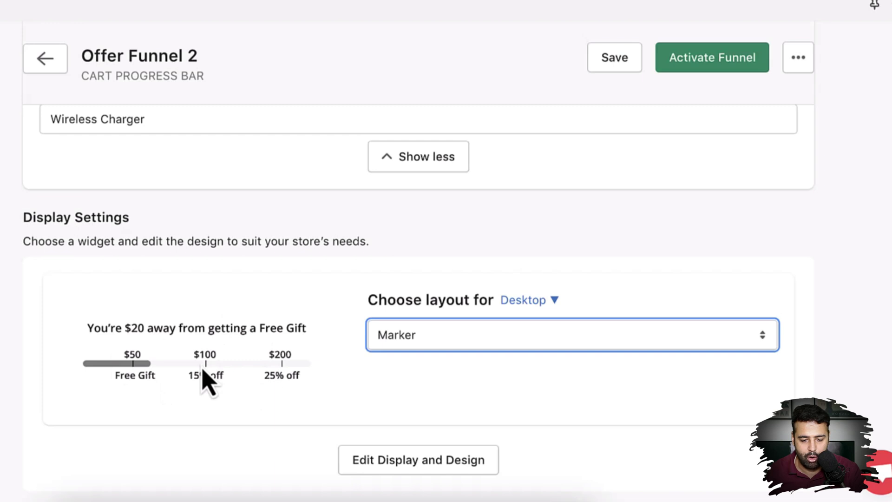
{"action": "left_click", "coordinate": [464, 346]}
{"action": "left_click", "coordinate": [464, 358]}
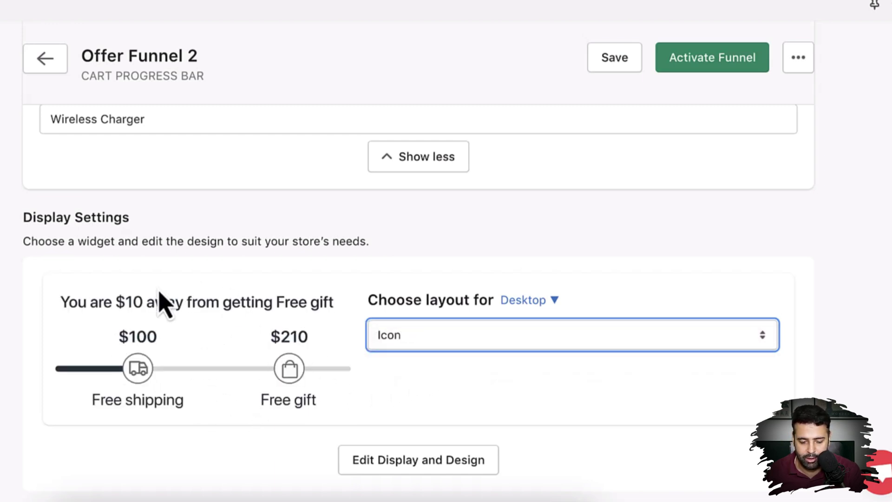
- Open the progress bar's display and design editor and examine its Font and Color settings
{"action": "scroll", "coordinate": [584, 251], "scroll_direction": "down", "scroll_amount": 2}
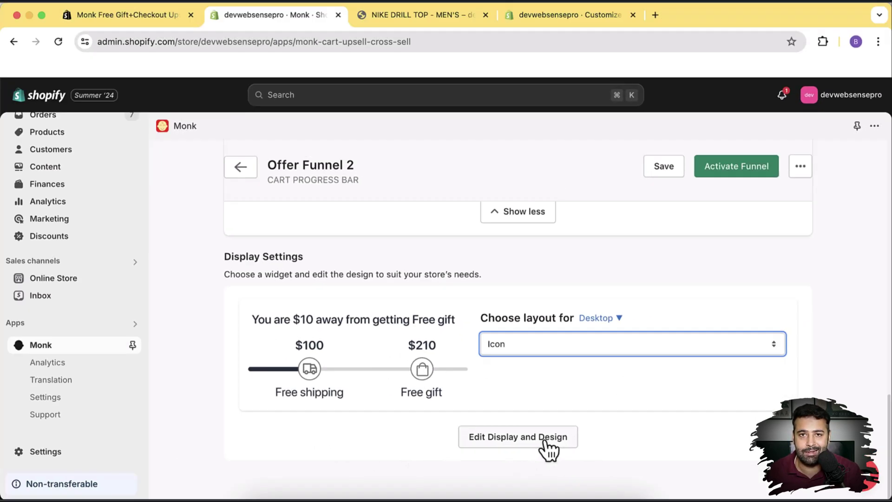
{"action": "left_click", "coordinate": [544, 442]}
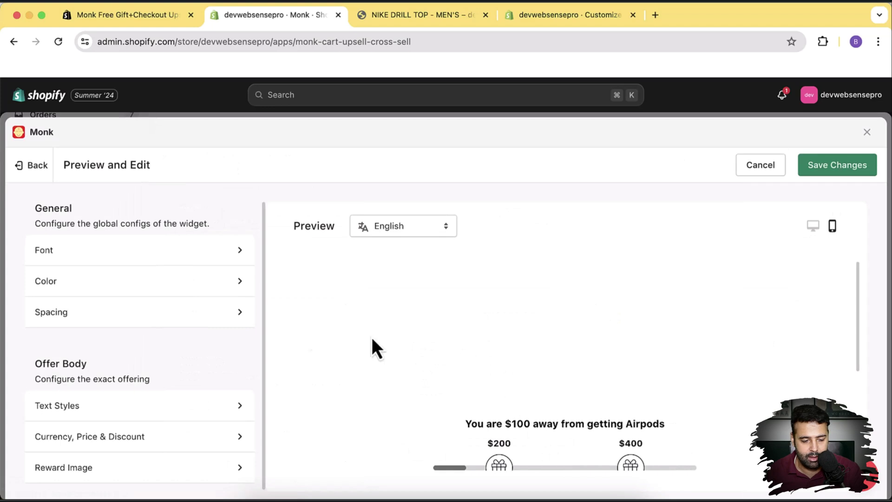
{"action": "left_click", "coordinate": [203, 262]}
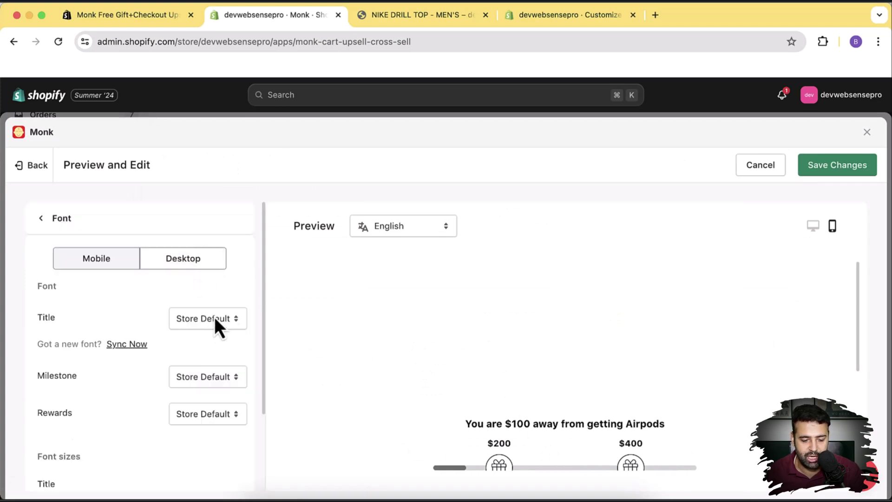
{"action": "scroll", "coordinate": [235, 335], "scroll_direction": "down", "scroll_amount": 3}
{"action": "scroll", "coordinate": [235, 342], "scroll_direction": "up", "scroll_amount": 3}
{"action": "left_click", "coordinate": [41, 218]}
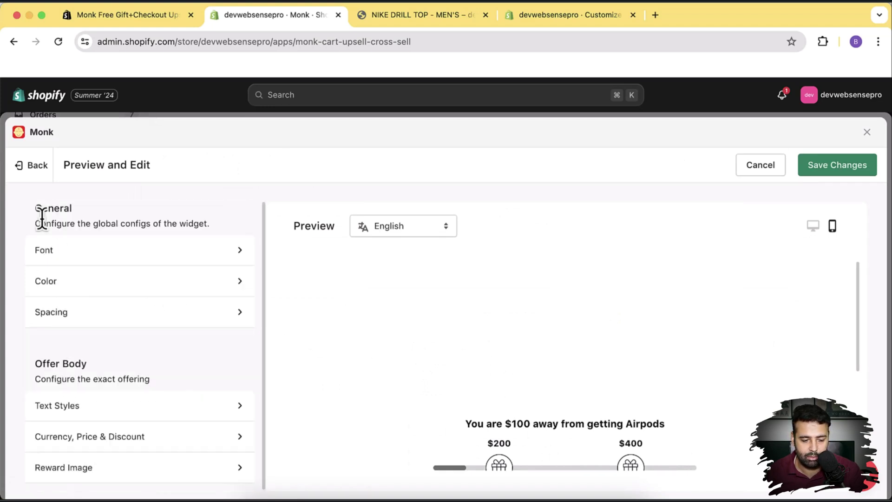
{"action": "left_click", "coordinate": [126, 280]}
{"action": "scroll", "coordinate": [227, 274], "scroll_direction": "down", "scroll_amount": 5}
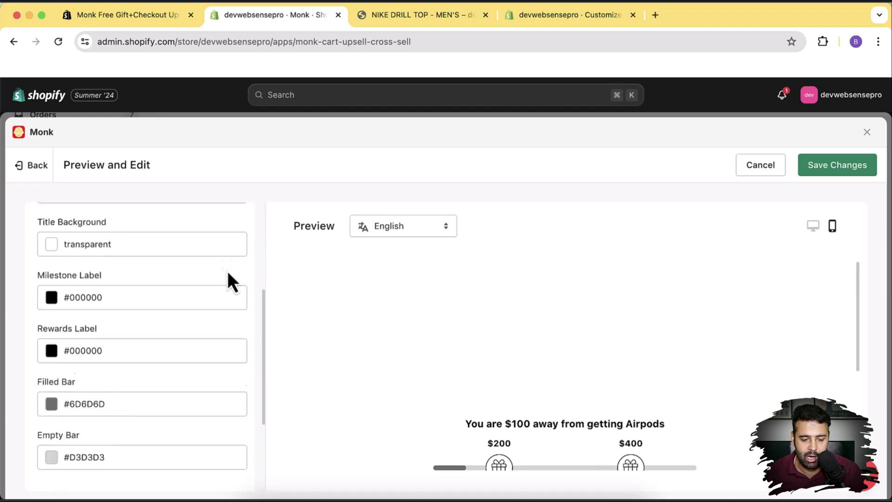
{"action": "scroll", "coordinate": [224, 306], "scroll_direction": "up", "scroll_amount": 4}
{"action": "scroll", "coordinate": [224, 311], "scroll_direction": "up", "scroll_amount": 2}
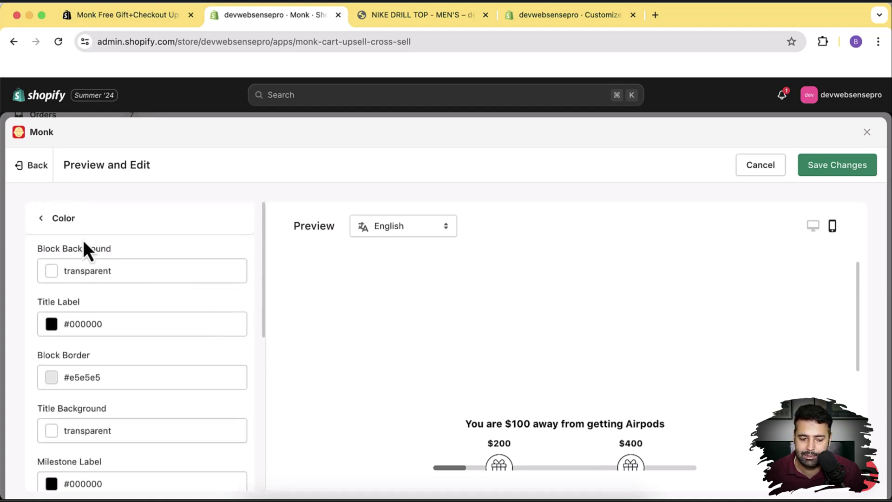
{"action": "left_click", "coordinate": [41, 218]}
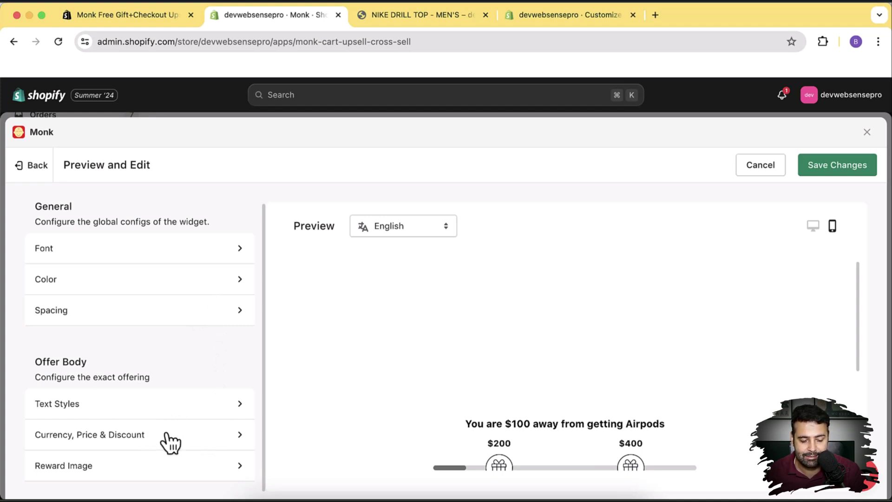
- Enable a custom reward image for Milestone 1 in the mobile design and save the design changes
{"action": "left_click", "coordinate": [172, 474]}
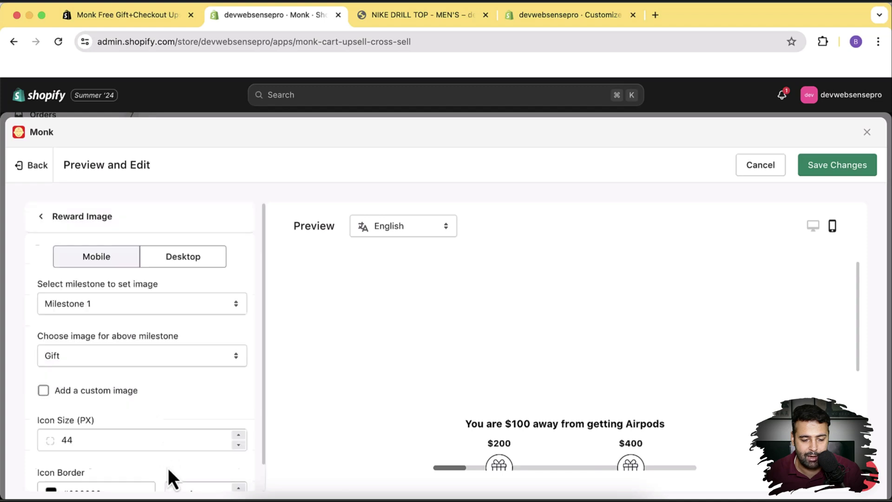
{"action": "scroll", "coordinate": [210, 302], "scroll_direction": "down", "scroll_amount": 1}
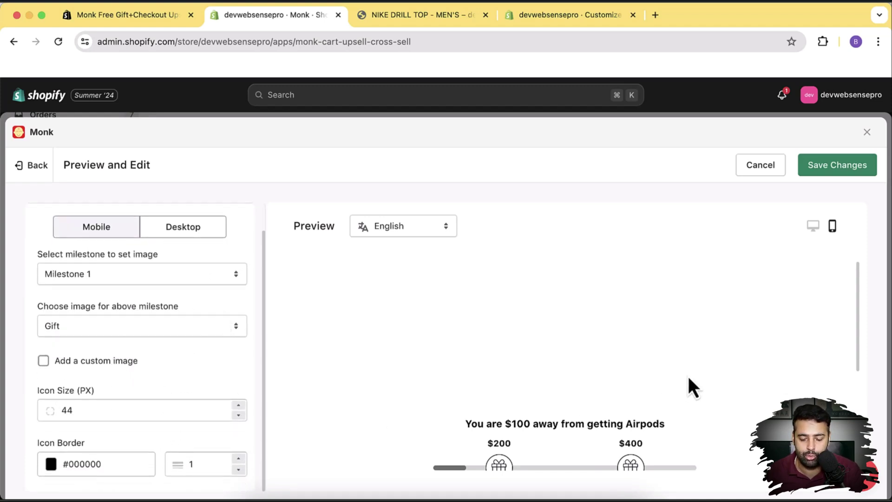
{"action": "scroll", "coordinate": [555, 404], "scroll_direction": "down", "scroll_amount": 3}
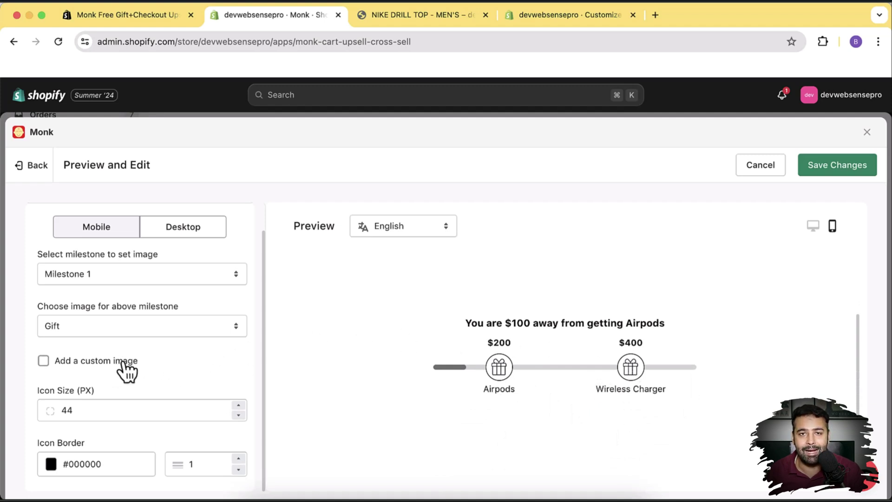
{"action": "left_click", "coordinate": [44, 361]}
{"action": "scroll", "coordinate": [205, 381], "scroll_direction": "down", "scroll_amount": 2}
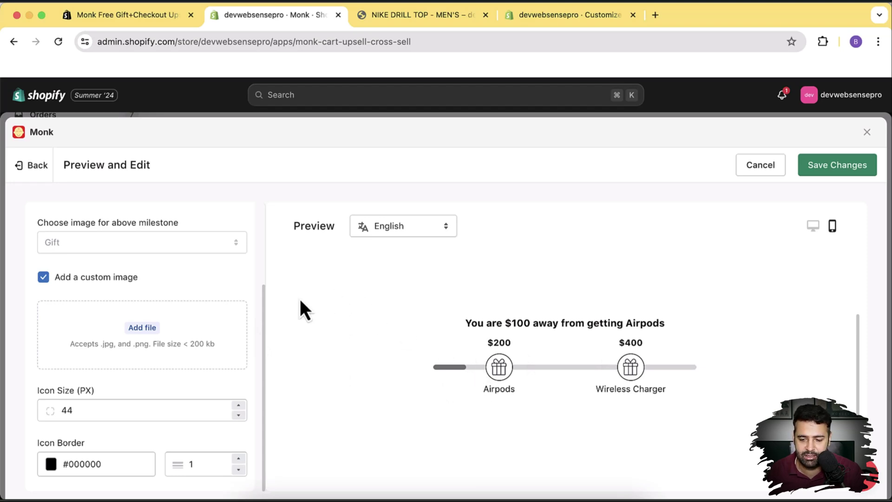
{"action": "left_click", "coordinate": [847, 171]}
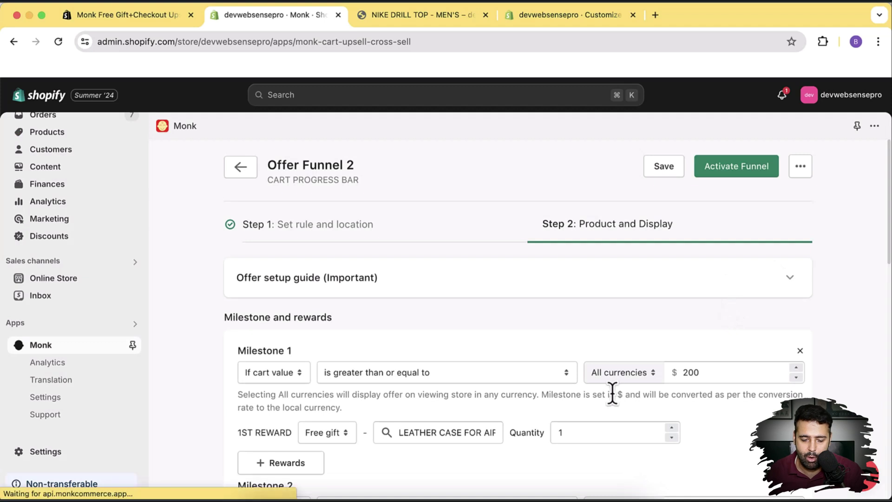
- Activate the cart progress bar funnel and check the cart drawer on the storefront's Nike Drill Top product page
{"action": "left_click", "coordinate": [738, 174]}
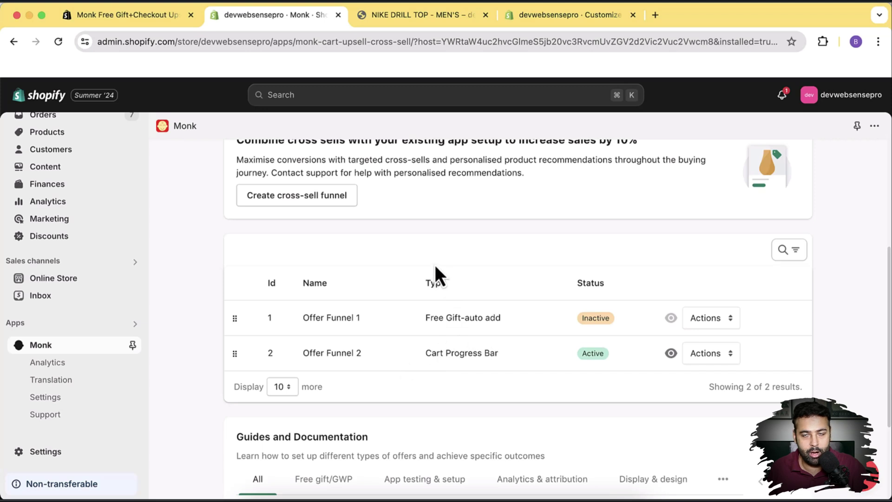
{"action": "left_click", "coordinate": [423, 22]}
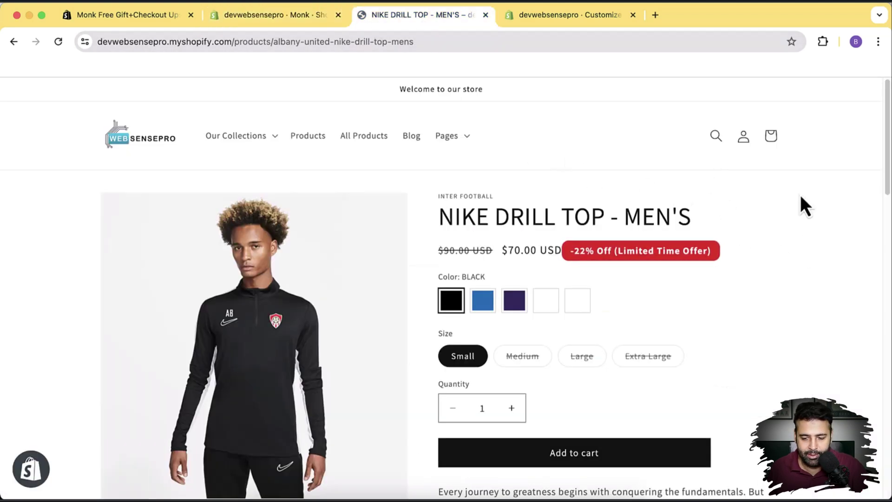
{"action": "scroll", "coordinate": [800, 205], "scroll_direction": "down", "scroll_amount": 2}
{"action": "scroll", "coordinate": [792, 219], "scroll_direction": "up", "scroll_amount": 2}
{"action": "left_click", "coordinate": [771, 142]}
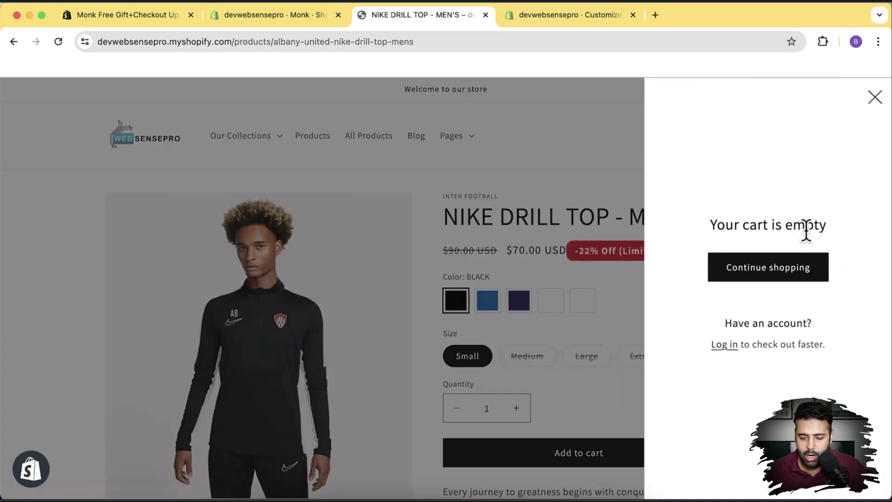
{"action": "left_click", "coordinate": [874, 99]}
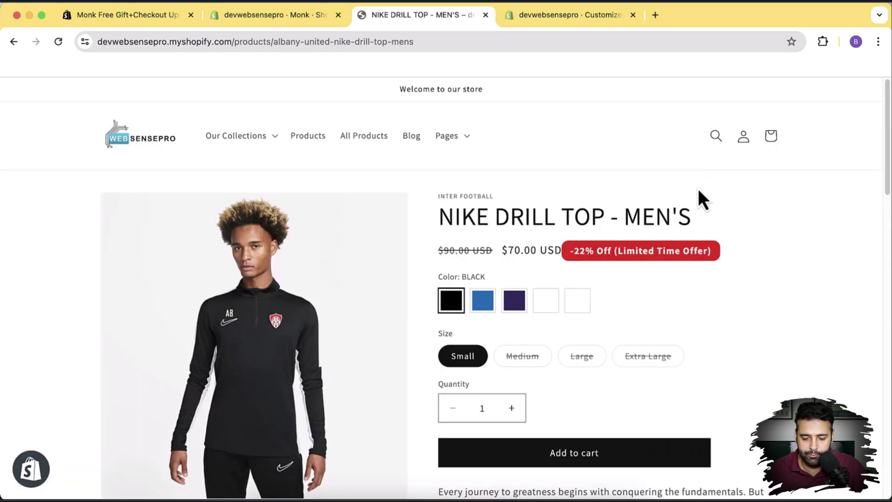
- Add the Nike Drill Top to the cart and raise its quantity to 3
{"action": "scroll", "coordinate": [629, 296], "scroll_direction": "down", "scroll_amount": 1}
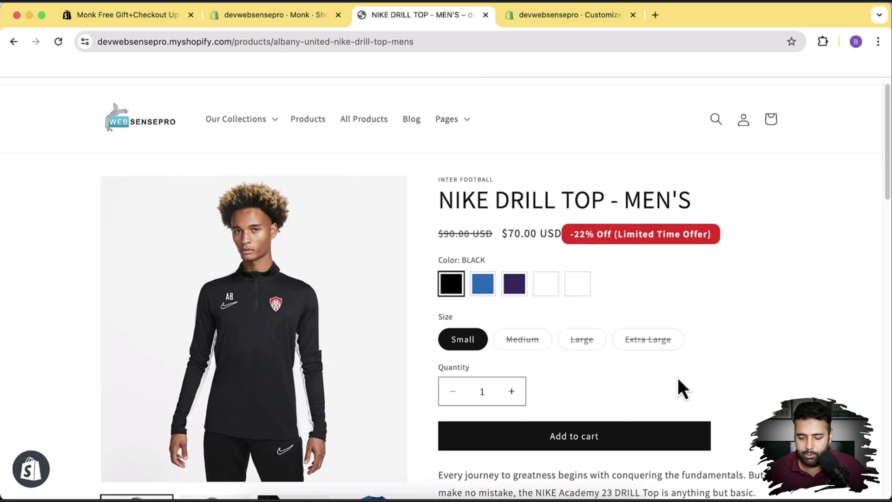
{"action": "left_click", "coordinate": [577, 447]}
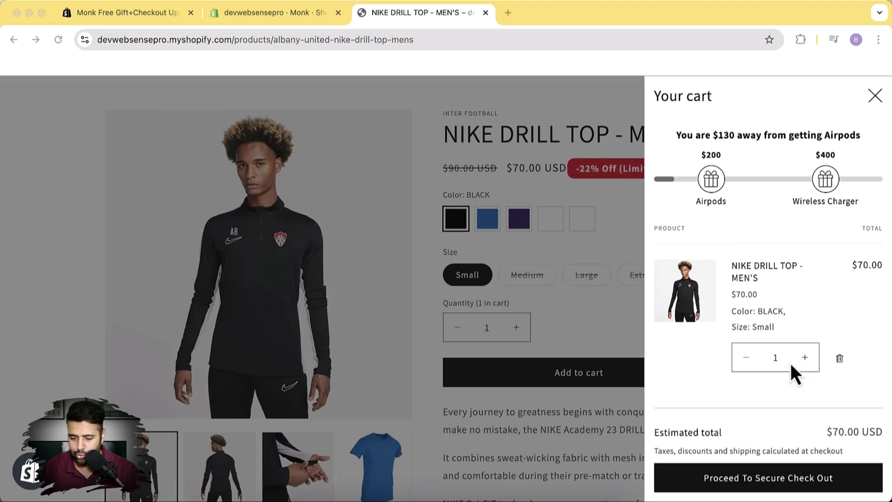
{"action": "left_click", "coordinate": [807, 358]}
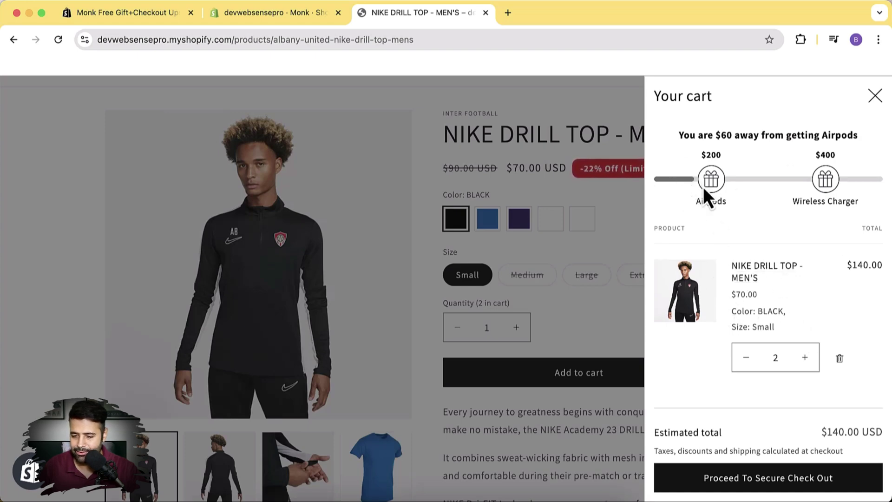
{"action": "left_click", "coordinate": [805, 357]}
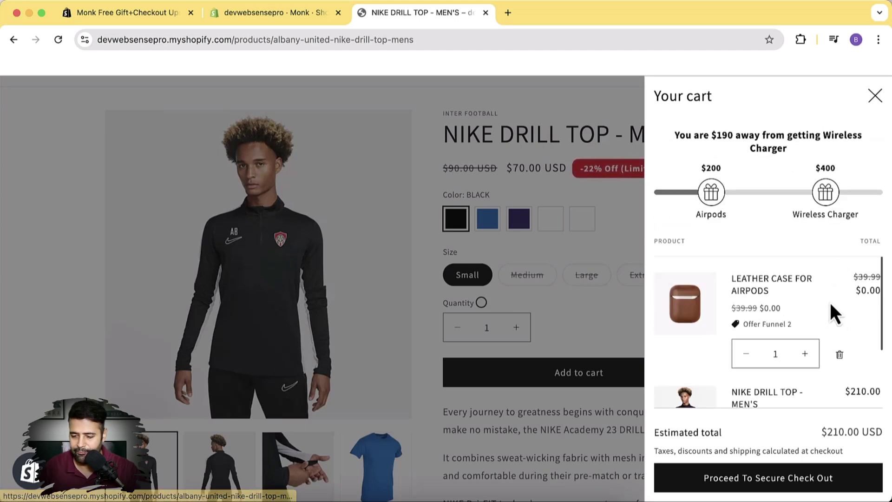
- Review the Airpods case gift and the Wireless Charger milestone in the cart, and set the Nike Drill Top quantity to 6
{"action": "scroll", "coordinate": [847, 279], "scroll_direction": "down", "scroll_amount": 2}
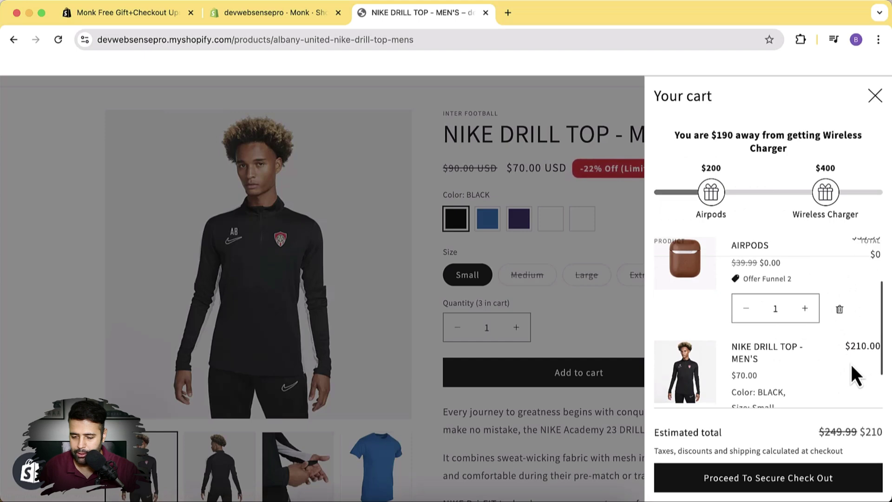
{"action": "scroll", "coordinate": [851, 362], "scroll_direction": "up", "scroll_amount": 2}
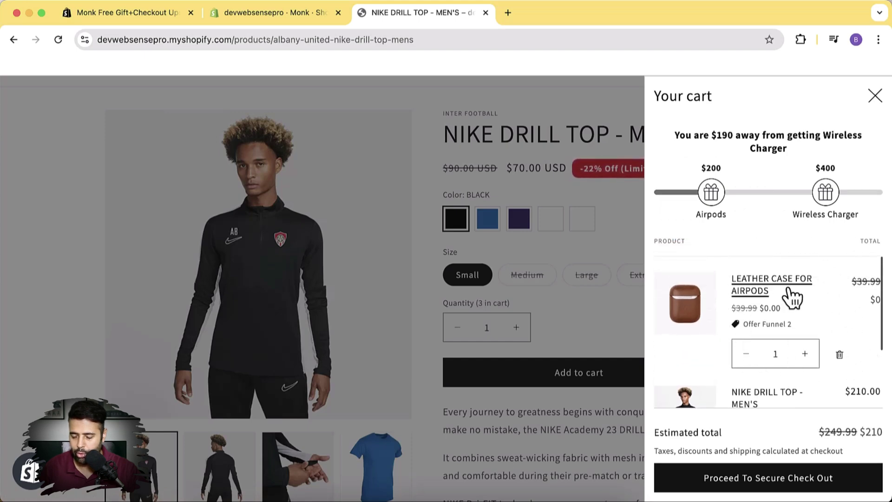
{"action": "scroll", "coordinate": [764, 242], "scroll_direction": "down", "scroll_amount": 2}
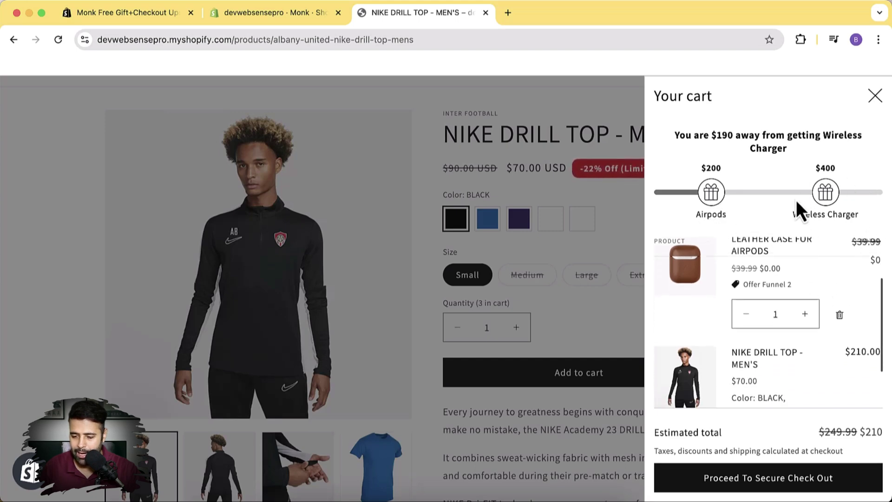
{"action": "scroll", "coordinate": [860, 305], "scroll_direction": "up", "scroll_amount": 2}
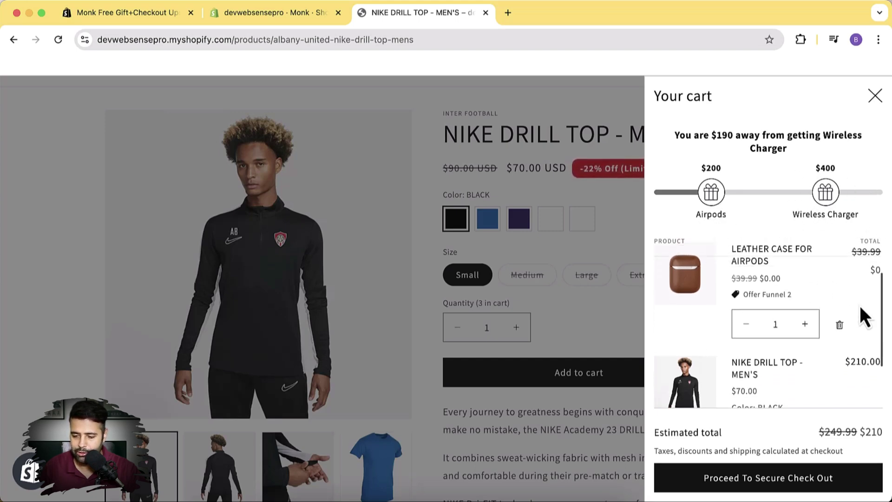
{"action": "left_click_drag", "start_coordinate": [793, 219], "coordinate": [852, 215]}
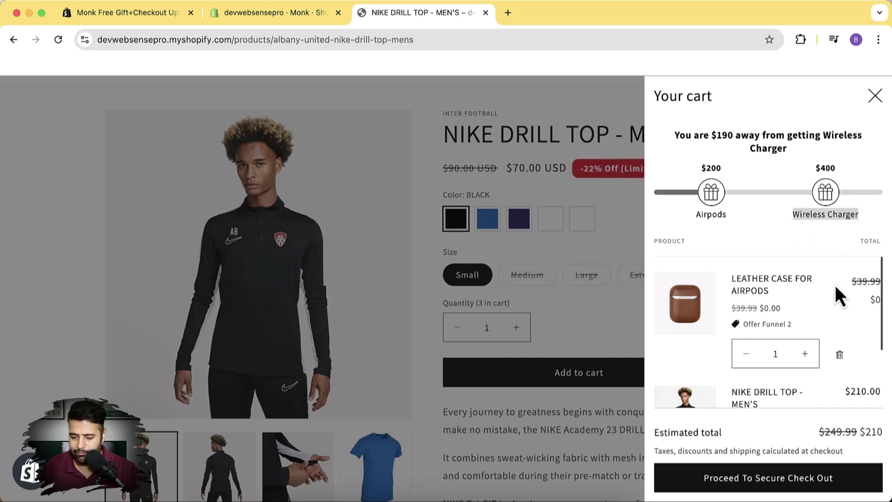
{"action": "scroll", "coordinate": [835, 281], "scroll_direction": "down", "scroll_amount": 5}
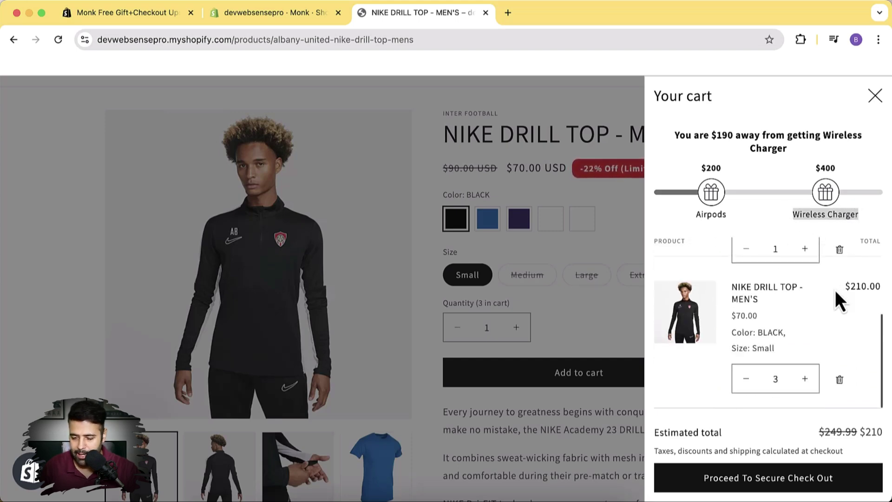
{"action": "double_click", "coordinate": [764, 379]}
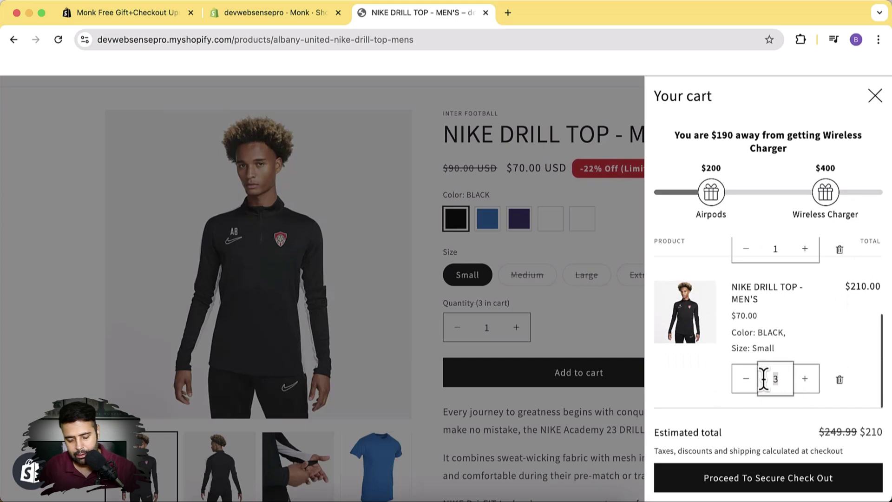
{"action": "left_click", "coordinate": [820, 344]}
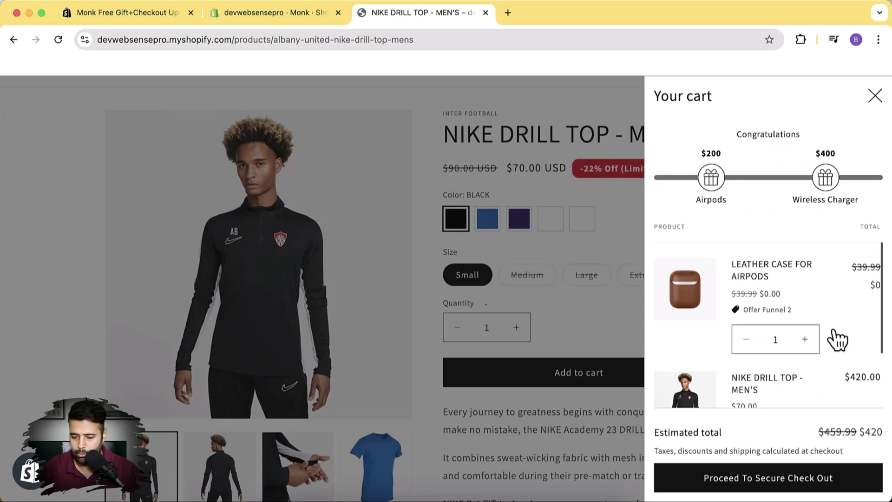
- Examine the wireless charger and Airpods case gift lines in the cart, including their prices and the applied offer
{"action": "scroll", "coordinate": [830, 316], "scroll_direction": "down", "scroll_amount": 2}
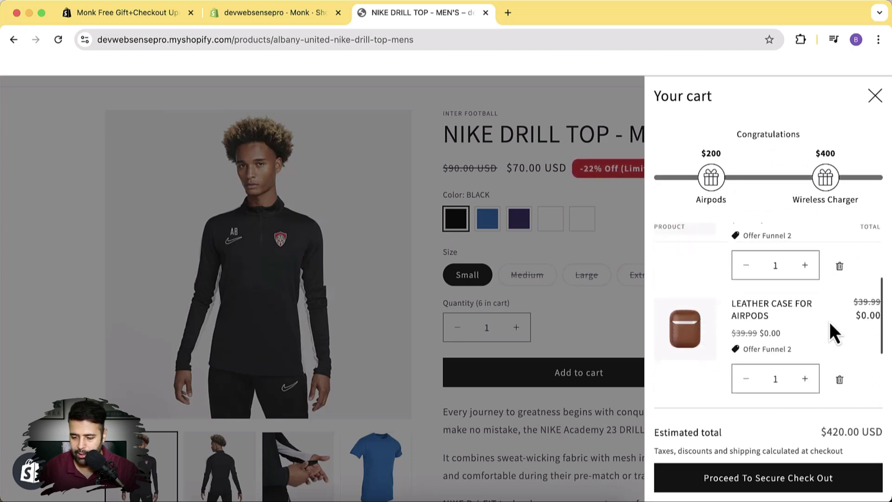
{"action": "scroll", "coordinate": [830, 329], "scroll_direction": "up", "scroll_amount": 2}
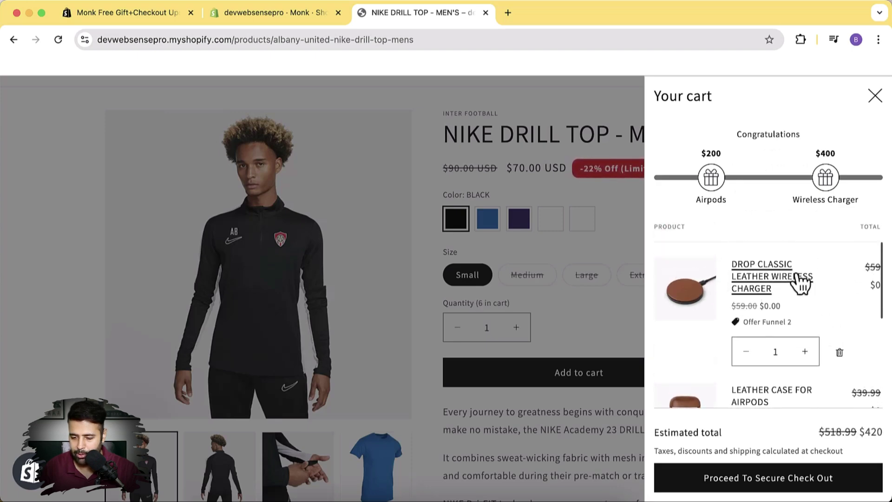
{"action": "scroll", "coordinate": [832, 292], "scroll_direction": "down", "scroll_amount": 1}
{"action": "scroll", "coordinate": [844, 286], "scroll_direction": "down", "scroll_amount": 2}
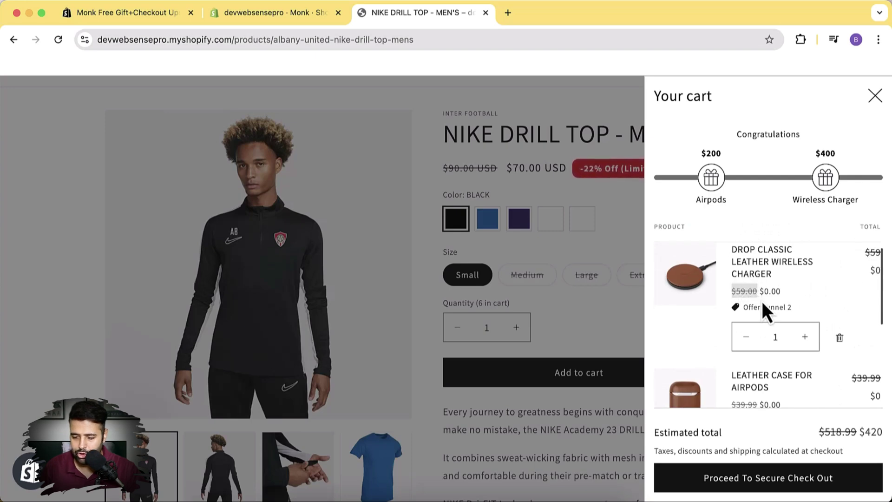
{"action": "left_click_drag", "start_coordinate": [765, 291], "coordinate": [776, 291]}
{"action": "left_click", "coordinate": [837, 297]}
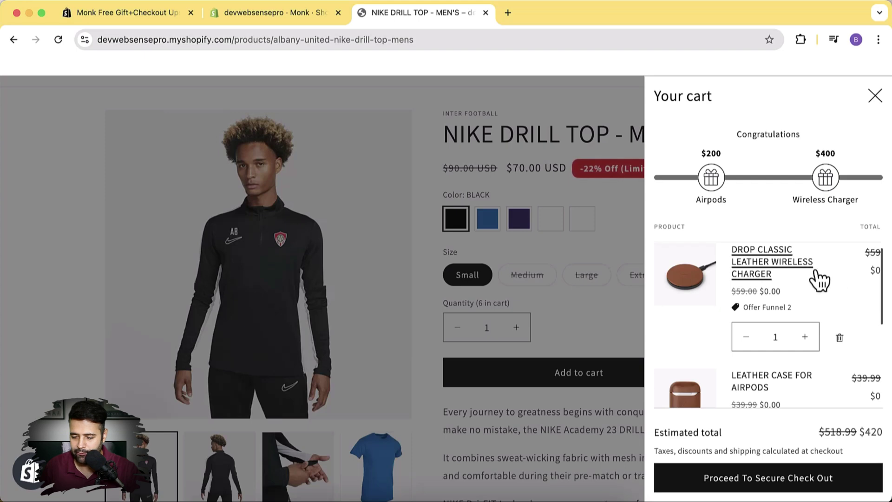
{"action": "scroll", "coordinate": [819, 278], "scroll_direction": "down", "scroll_amount": 3}
{"action": "scroll", "coordinate": [824, 274], "scroll_direction": "down", "scroll_amount": 5}
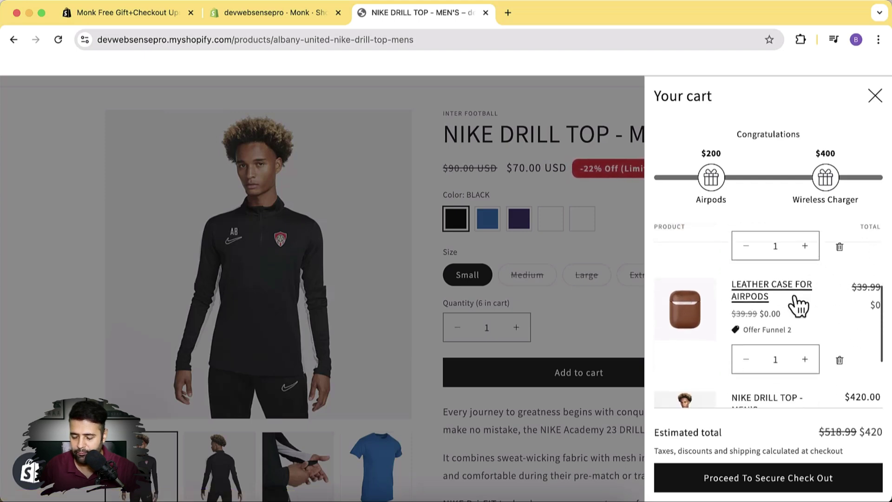
{"action": "scroll", "coordinate": [818, 335], "scroll_direction": "up", "scroll_amount": 5}
- Proceed to checkout and check the gift discounts and the Nike Drill Top price in the order summary
{"action": "scroll", "coordinate": [826, 299], "scroll_direction": "down", "scroll_amount": 6}
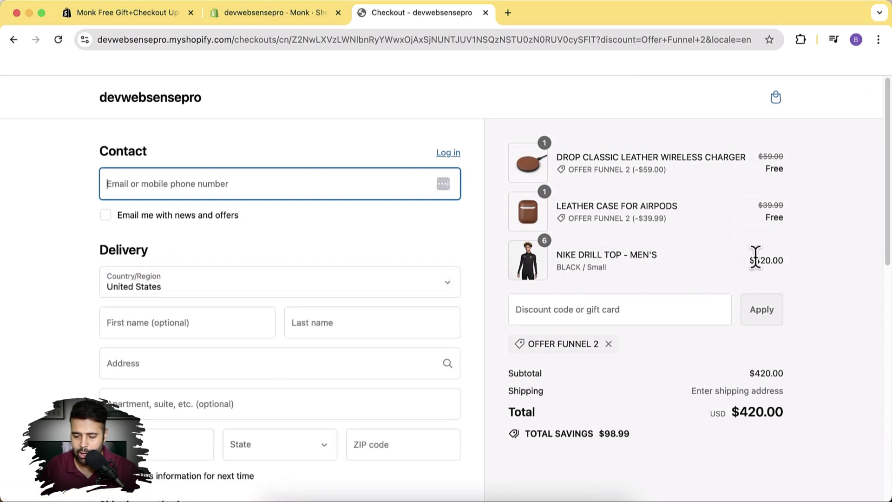
{"action": "left_click_drag", "start_coordinate": [755, 262], "coordinate": [789, 260]}
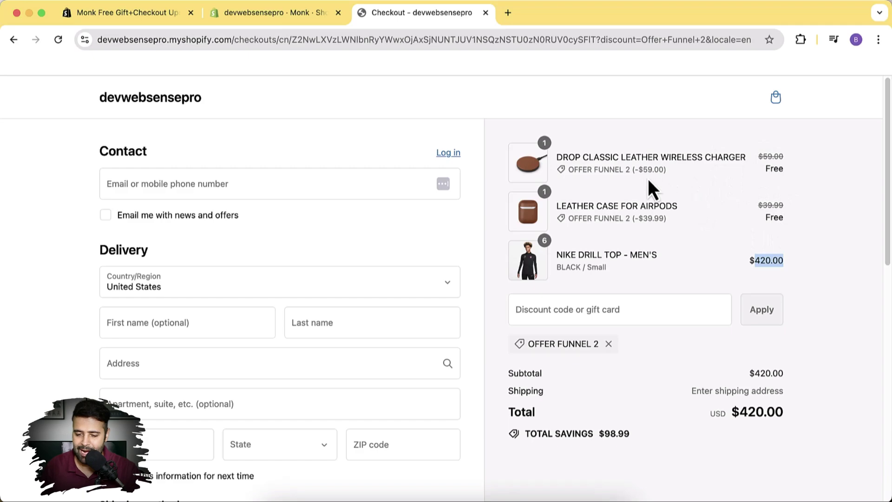
{"action": "left_click", "coordinate": [753, 259]}
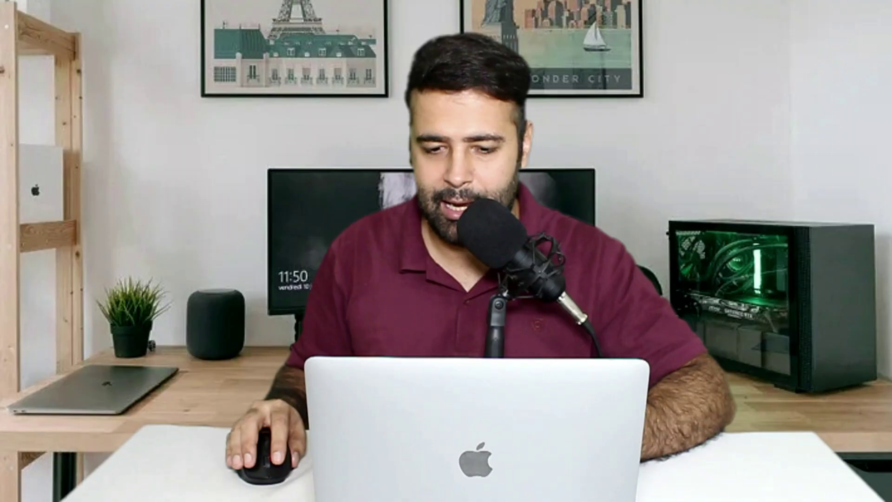